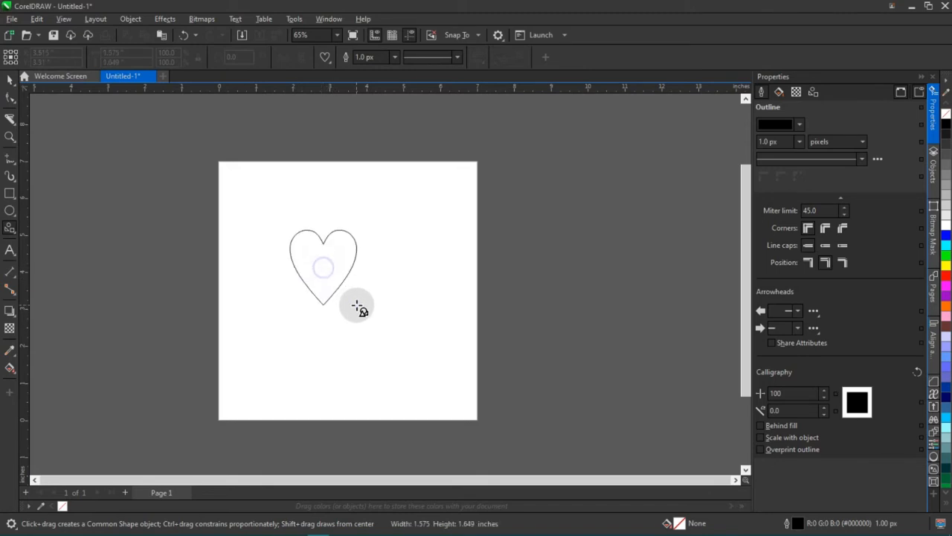
# Undo the small heart and draw a new heart about 3.9 inches wide with the Common Shapes tool.
pyautogui.hotkey('ctrl', 'z')
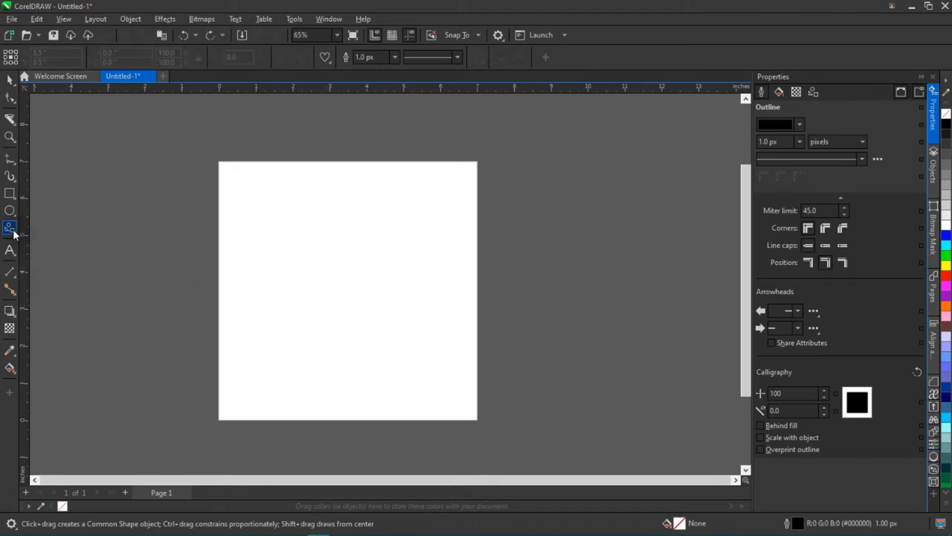
pyautogui.click(13, 233)
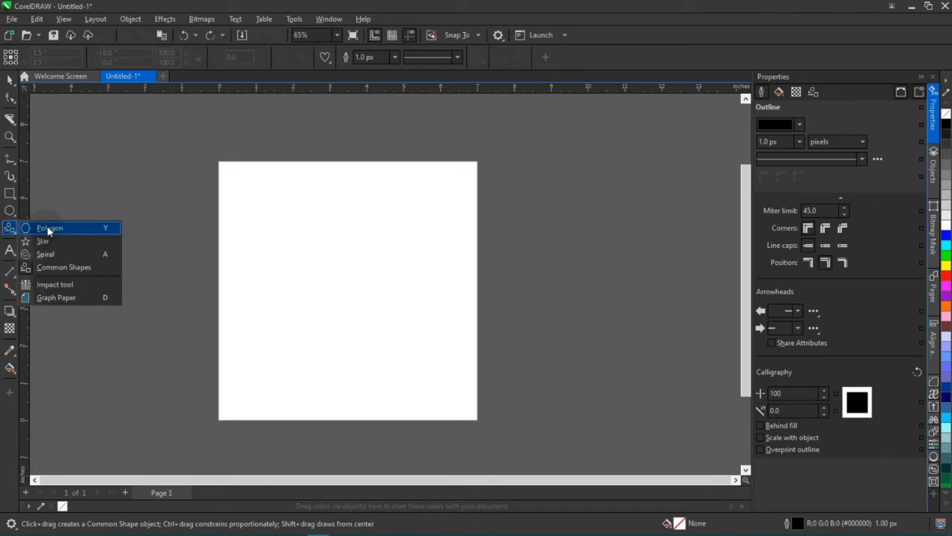
pyautogui.click(43, 229)
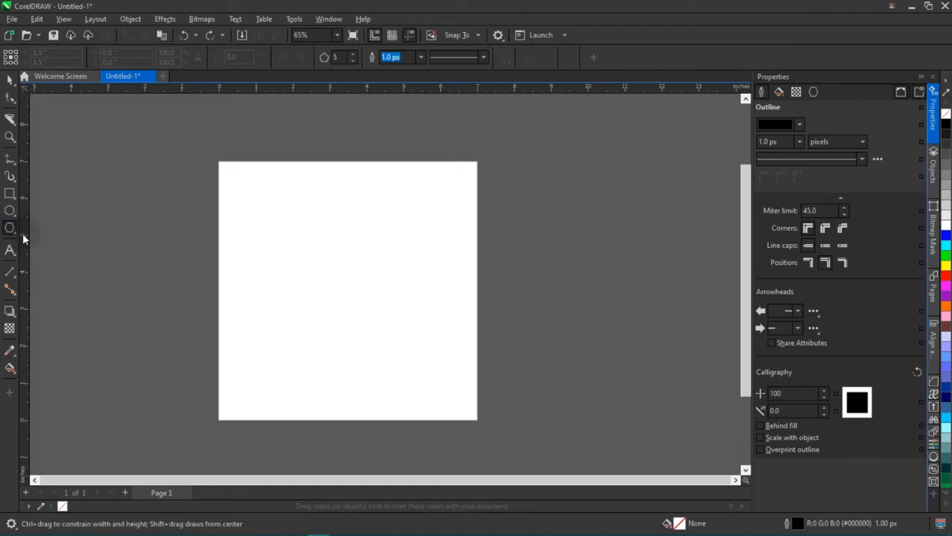
pyautogui.click(12, 234)
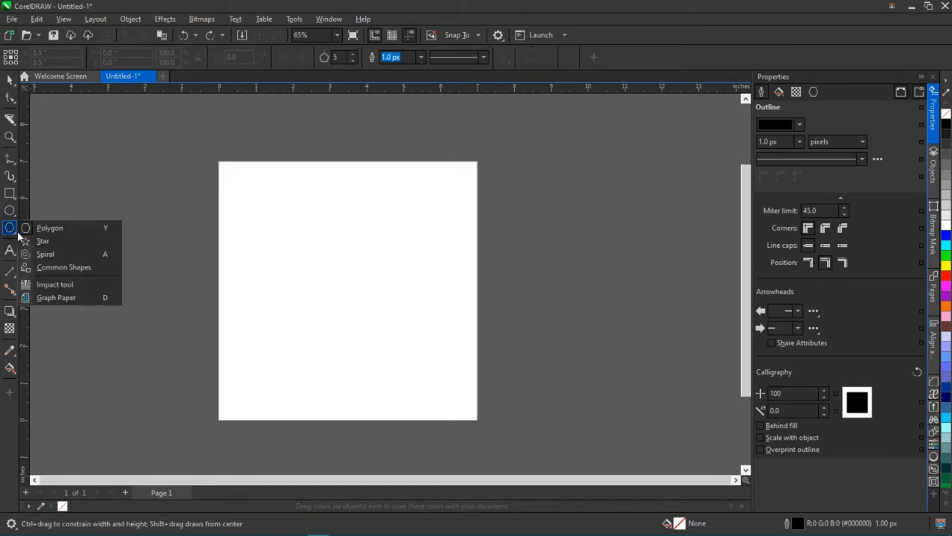
pyautogui.click(74, 269)
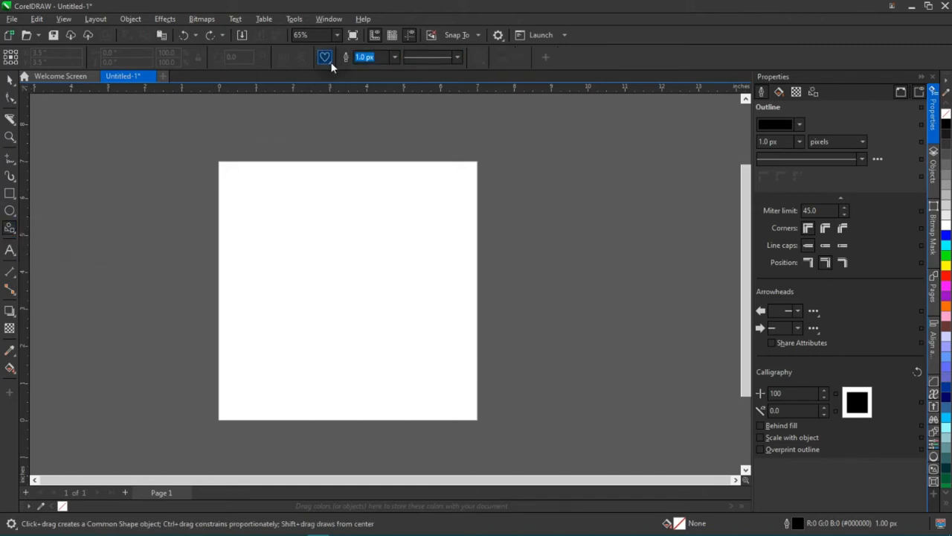
pyautogui.click(331, 64)
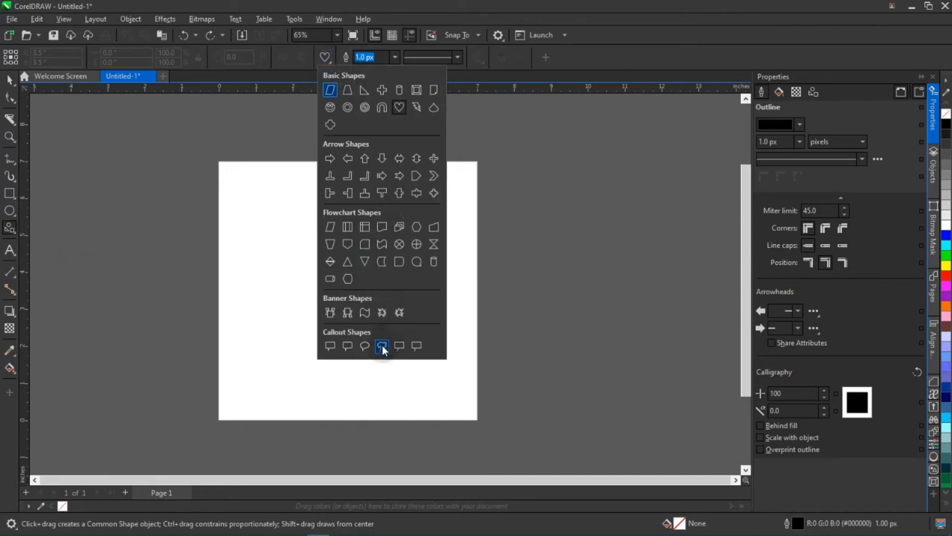
pyautogui.click(399, 109)
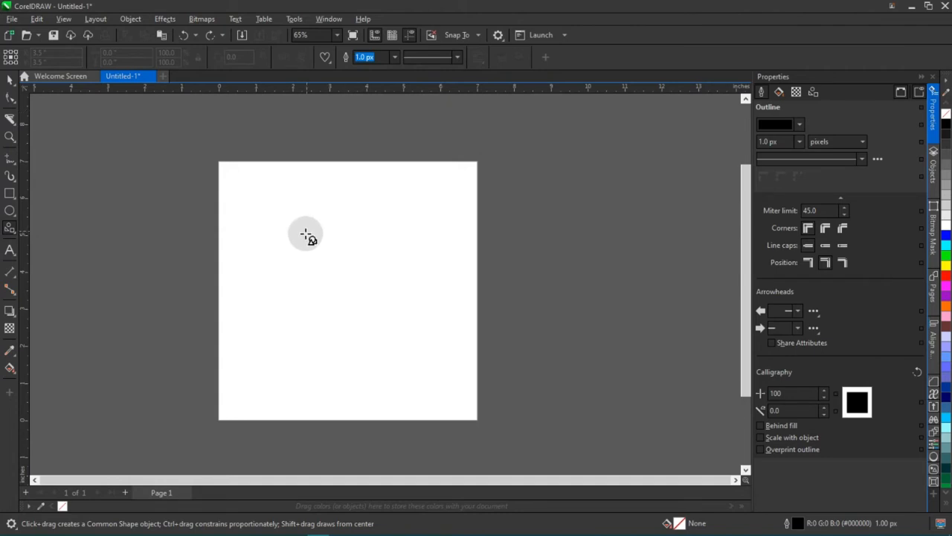
pyautogui.moveTo(302, 233); pyautogui.dragTo(403, 372)
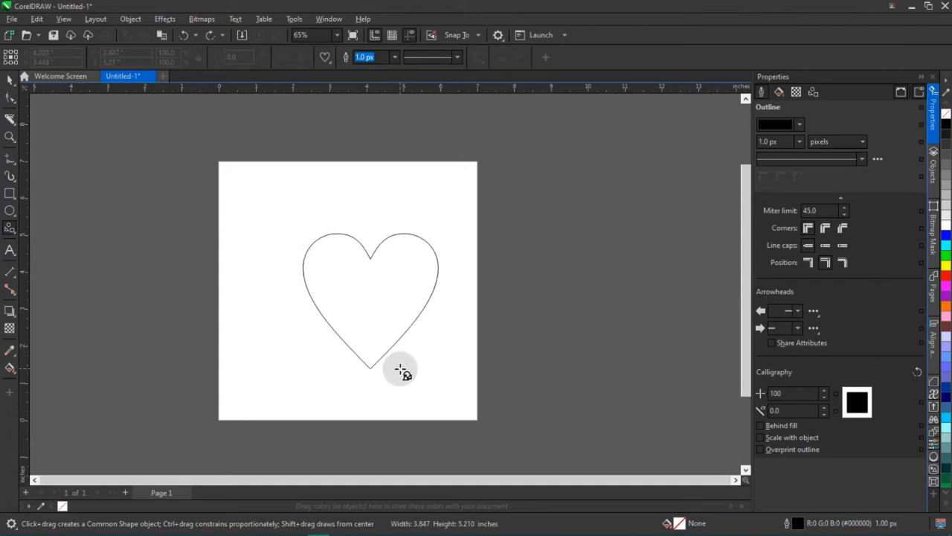
pyautogui.moveTo(403, 372); pyautogui.dragTo(397, 370)
# Centre the heart on the page and scale it down about its centre to about 3.49 inches wide.
pyautogui.scroll(1, 392, 366)
pyautogui.press('space')
pyautogui.press('p')
pyautogui.moveTo(438, 369); pyautogui.dragTo(428, 360)
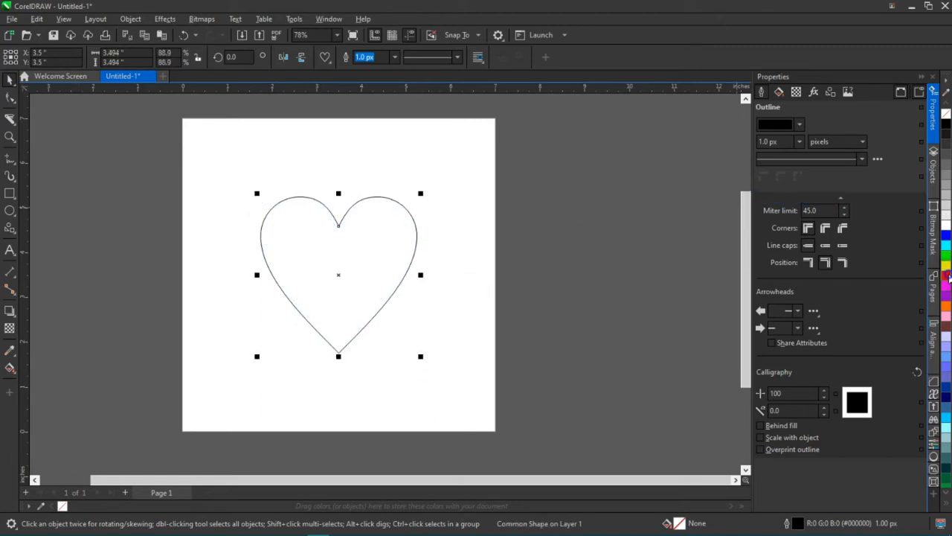
# Fill the heart with red and remove its outline.
pyautogui.click(948, 276)
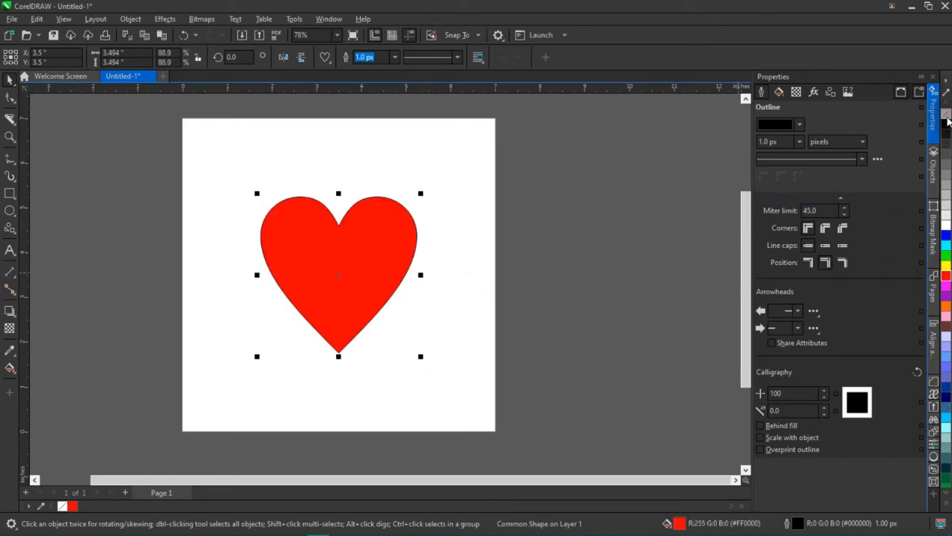
pyautogui.rightClick(948, 115)
pyautogui.click(565, 289)
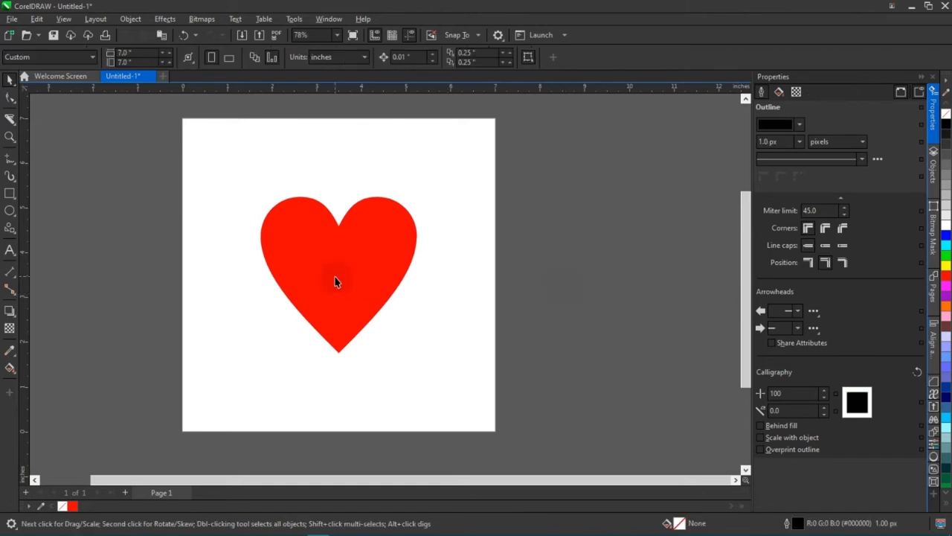
# Scale the red heart down about its centre to about 3.19 inches wide, keeping it selected.
pyautogui.click(337, 273)
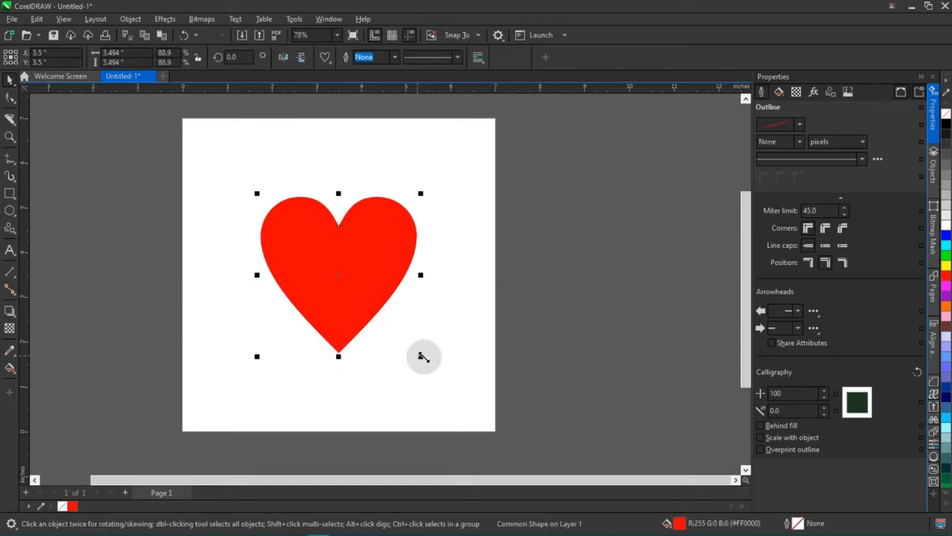
pyautogui.moveTo(423, 356); pyautogui.dragTo(415, 347)
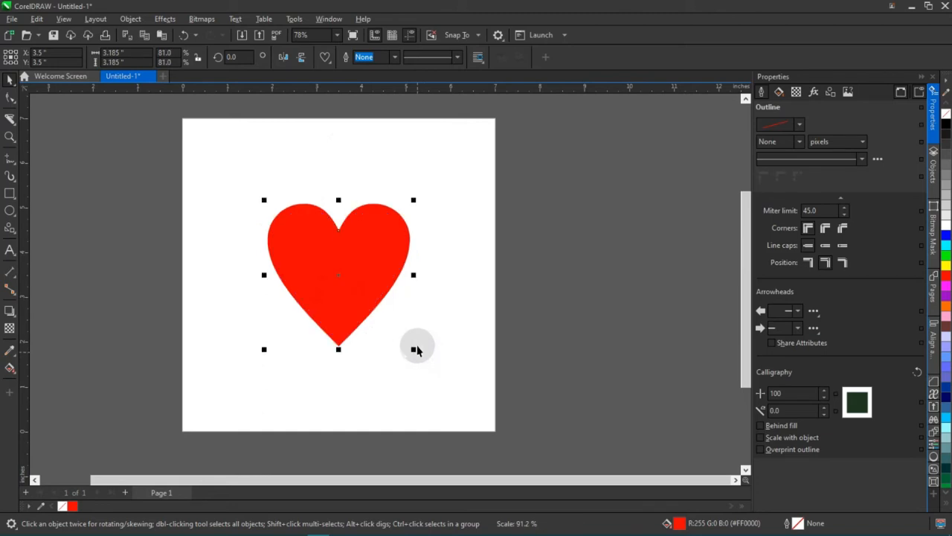
pyautogui.click(427, 179)
pyautogui.click(347, 257)
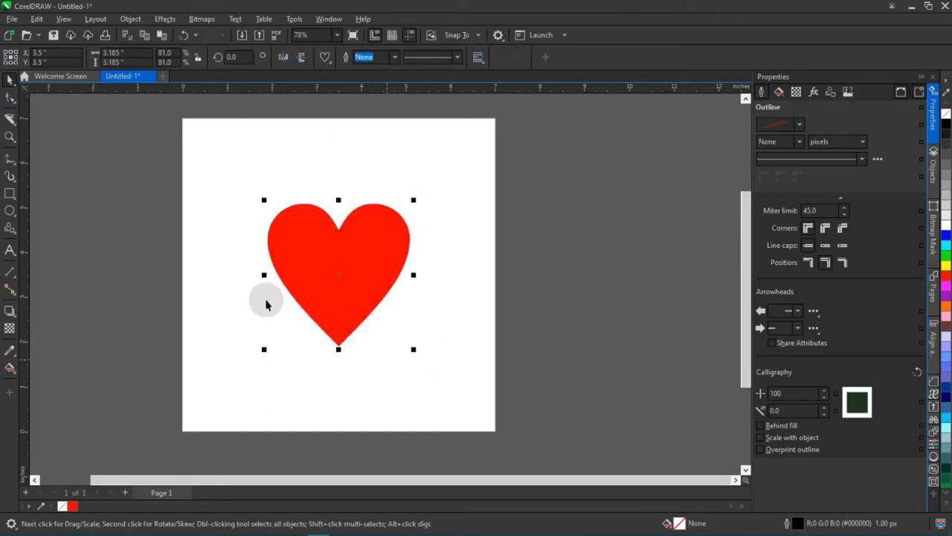
pyautogui.click(438, 195)
pyautogui.click(368, 226)
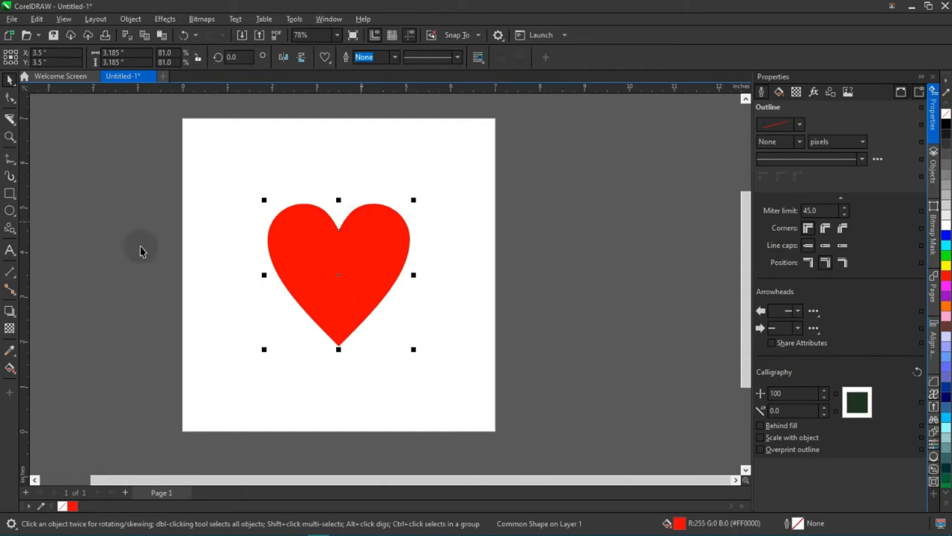
# Activate the Knife tool for cutting the heart.
pyautogui.click(14, 125)
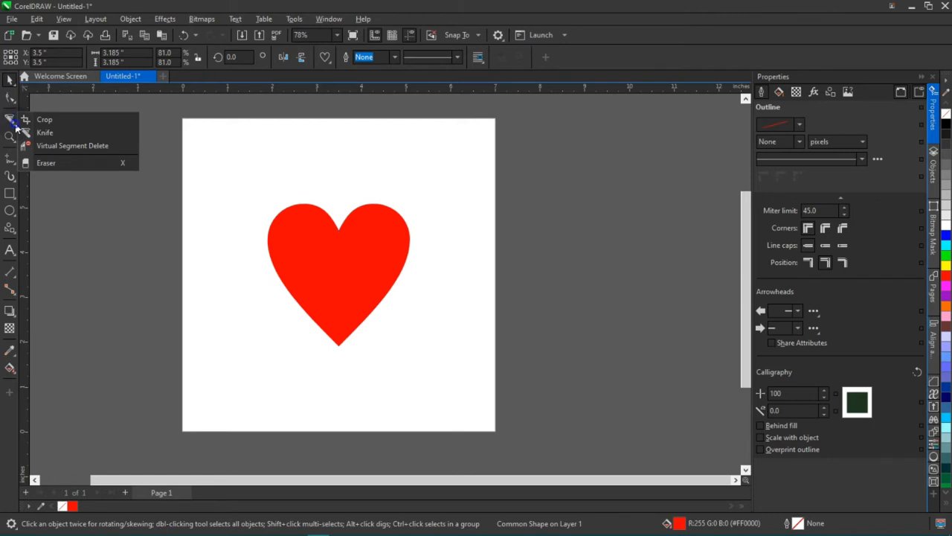
pyautogui.click(25, 133)
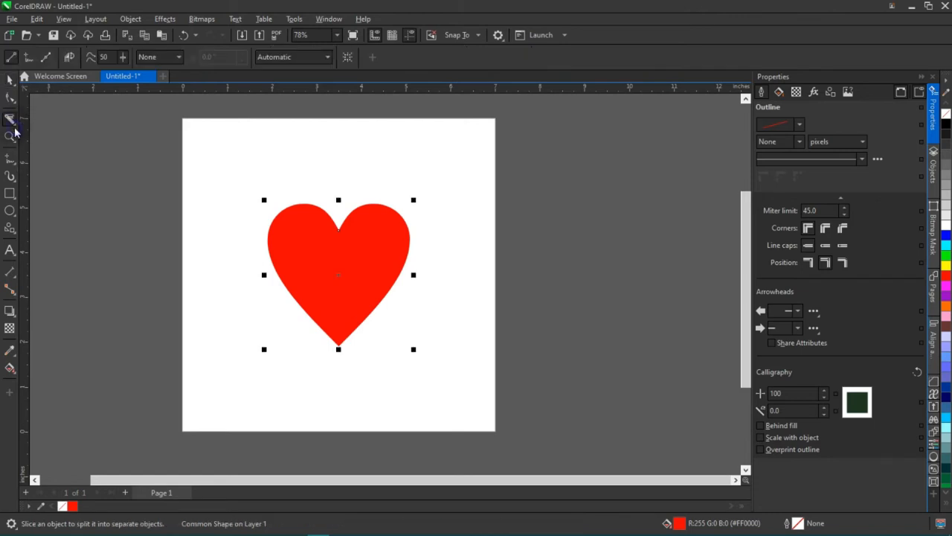
pyautogui.click(13, 128)
pyautogui.click(41, 123)
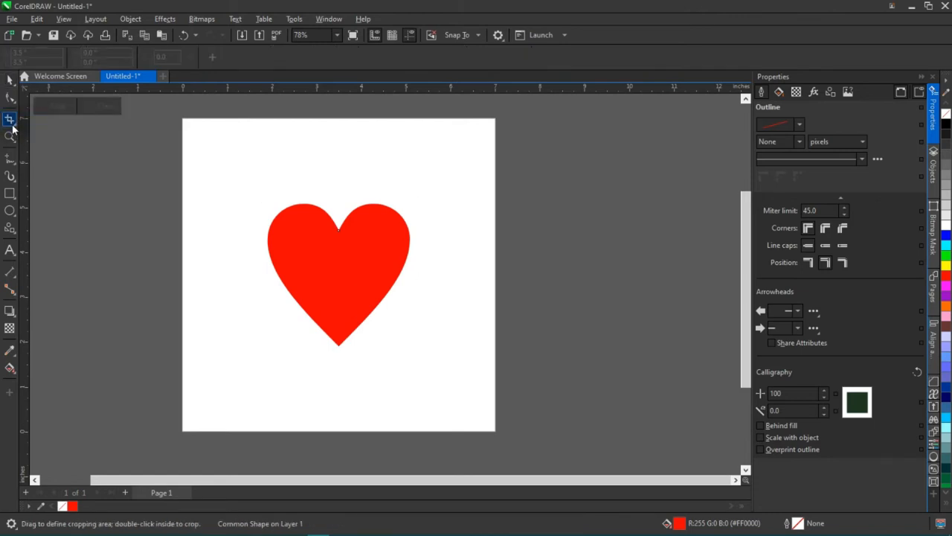
pyautogui.click(12, 128)
pyautogui.click(36, 132)
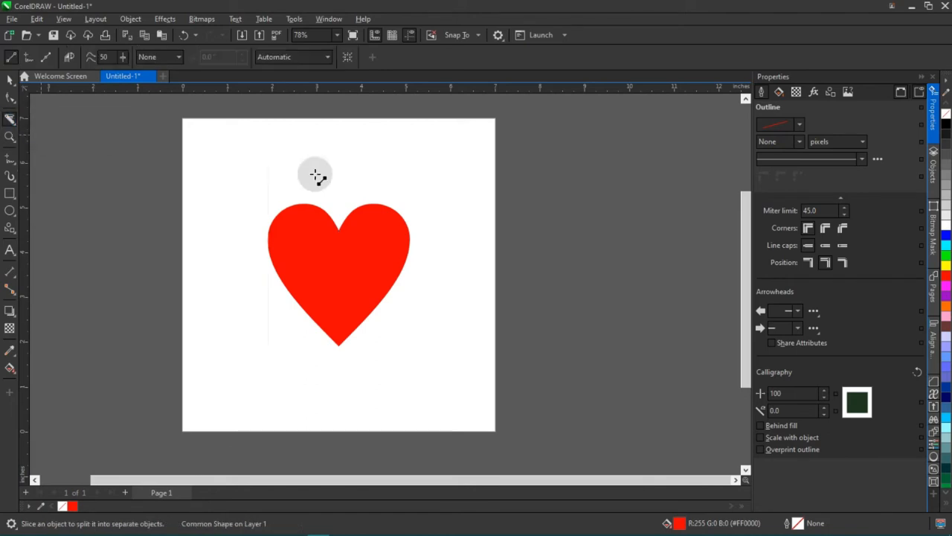
# Convert the heart shape to curves.
pyautogui.scroll(1, 363, 291)
pyautogui.press('space')
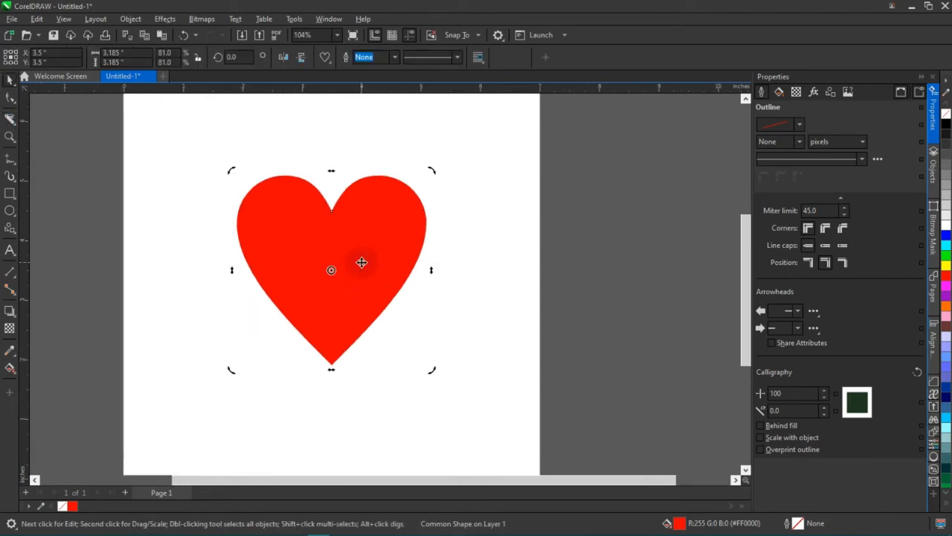
pyautogui.click(361, 261)
pyautogui.rightClick(361, 261)
pyautogui.click(430, 210)
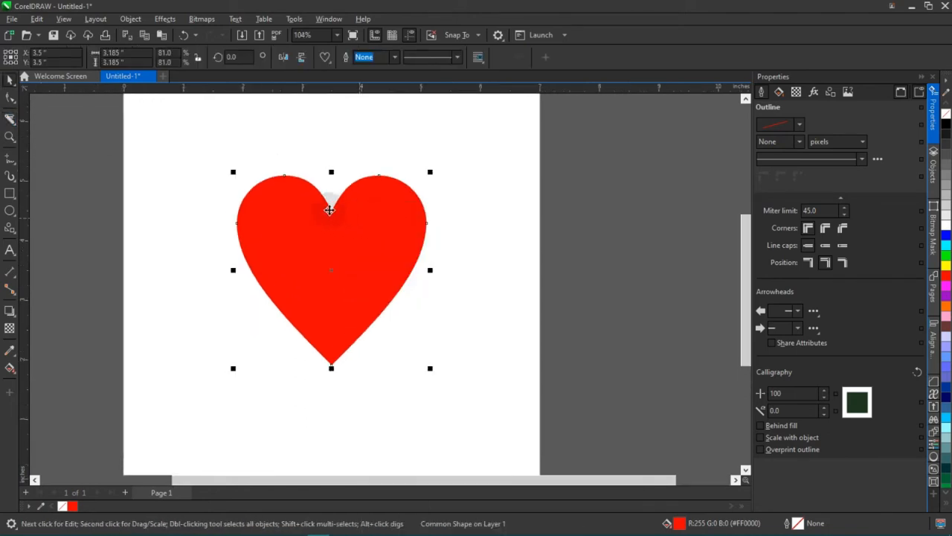
pyautogui.press('space')
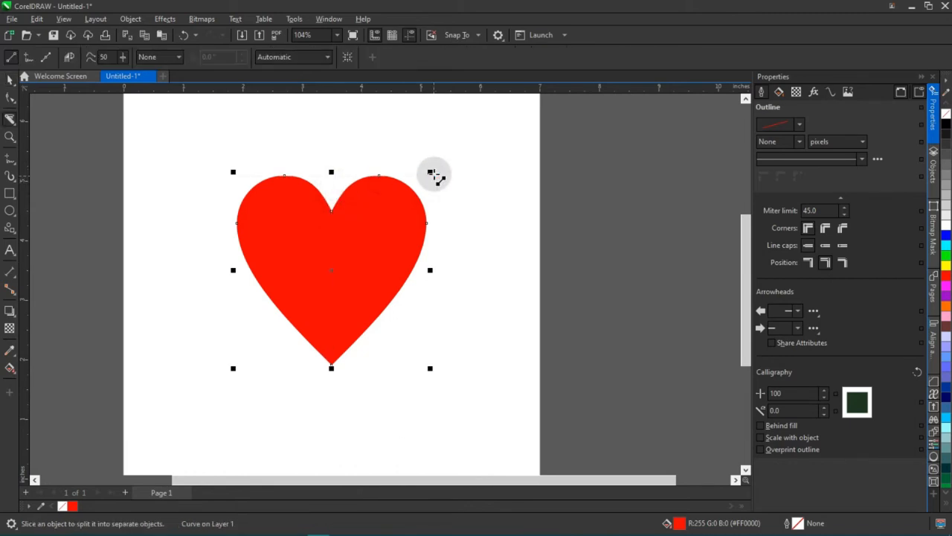
# Try to slice the heart vertically from its top notch to its lower tip with the Knife tool, using Automatic outlines.
pyautogui.click(328, 57)
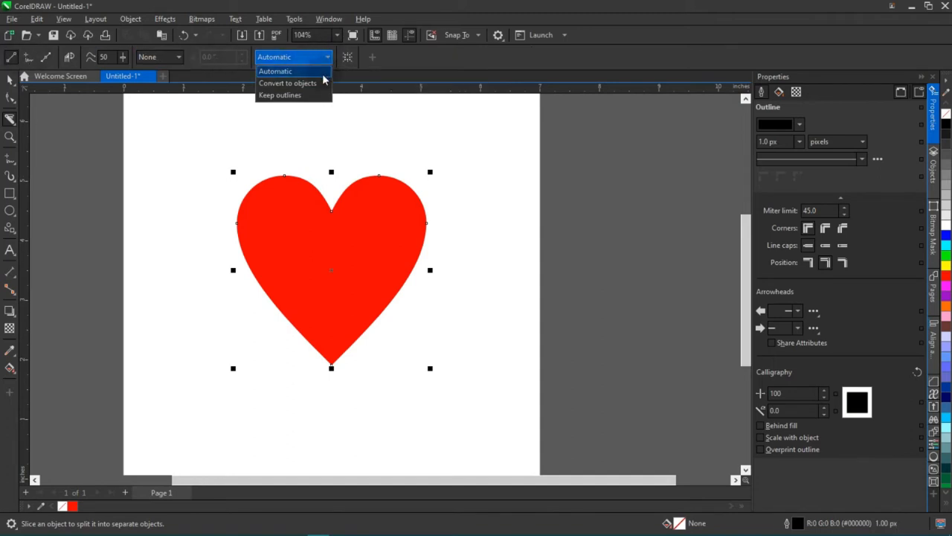
pyautogui.click(337, 138)
pyautogui.moveTo(332, 197); pyautogui.dragTo(331, 368)
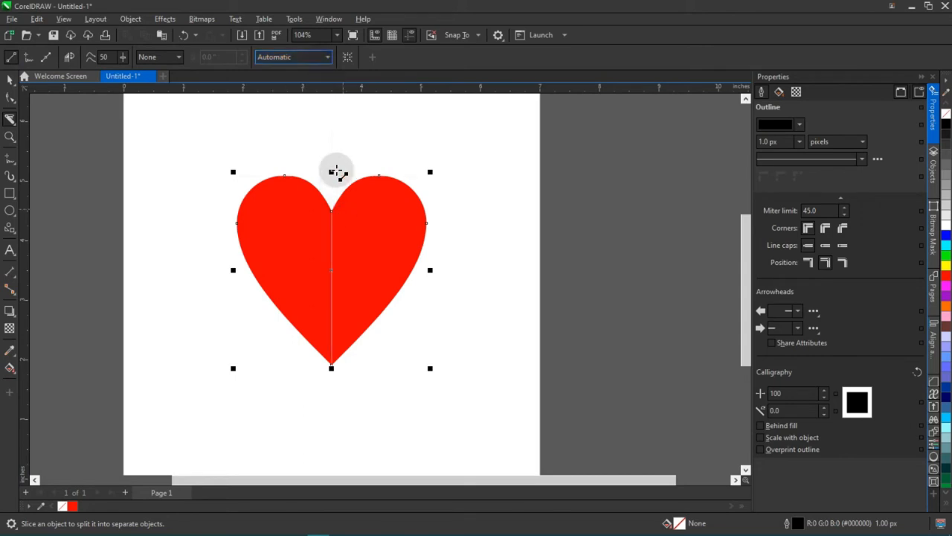
pyautogui.moveTo(334, 166)
pyautogui.mouseDown()
pyautogui.moveTo(330, 395)
pyautogui.moveTo(334, 368)
pyautogui.mouseUp()
# Try to separate the two halves of the sliced heart by moving one away from the other.
pyautogui.press('space')
pyautogui.moveTo(371, 255); pyautogui.dragTo(410, 213)
pyautogui.click(491, 253)
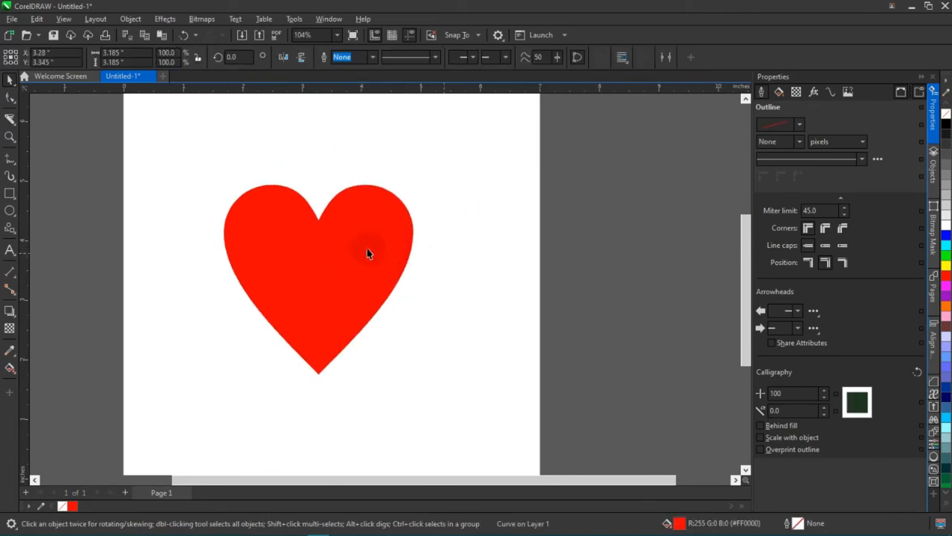
pyautogui.rightClick(368, 253)
pyautogui.click(415, 216)
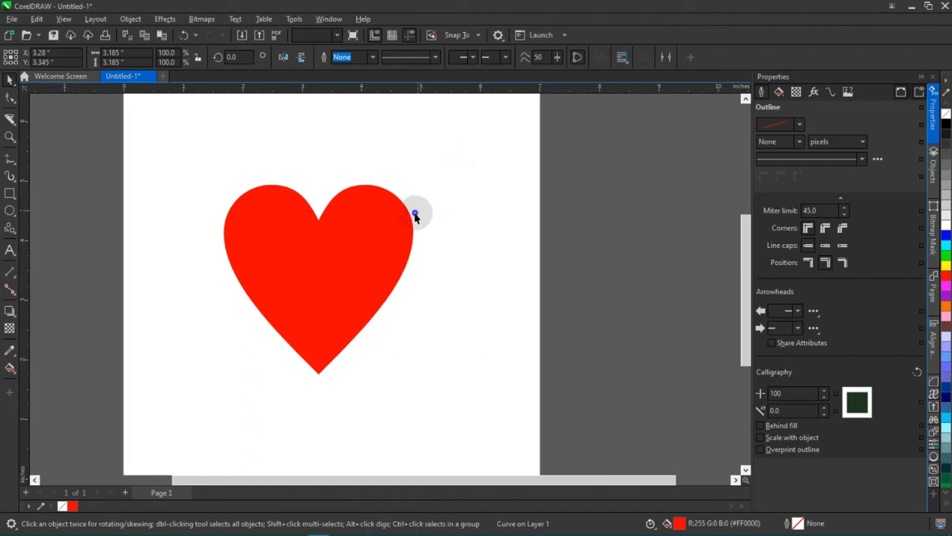
# Examine the nodes of the heart along the cut line with the Shape tool.
pyautogui.click(10, 98)
pyautogui.scroll(2, 329, 375)
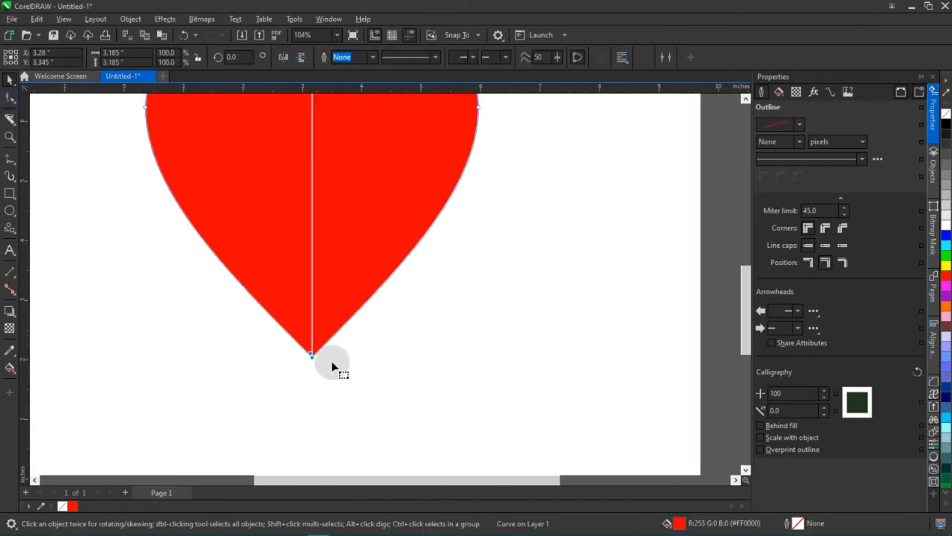
pyautogui.scroll(3, 327, 372)
pyautogui.scroll(-3, 315, 372)
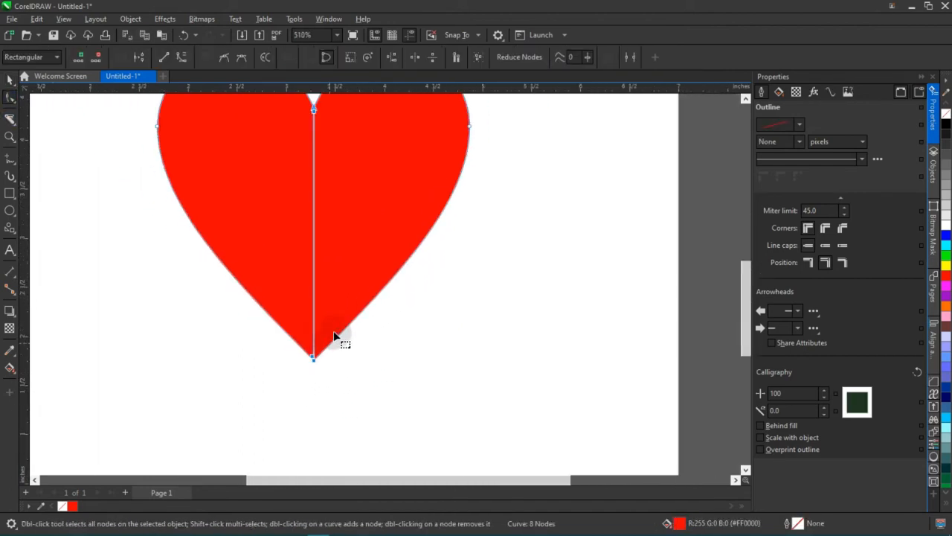
pyautogui.scroll(-2, 335, 335)
# Undo the heart's move and the knife cut.
pyautogui.press('space')
pyautogui.hotkey('ctrl', 'z')
pyautogui.hotkey('ctrl', 'z')
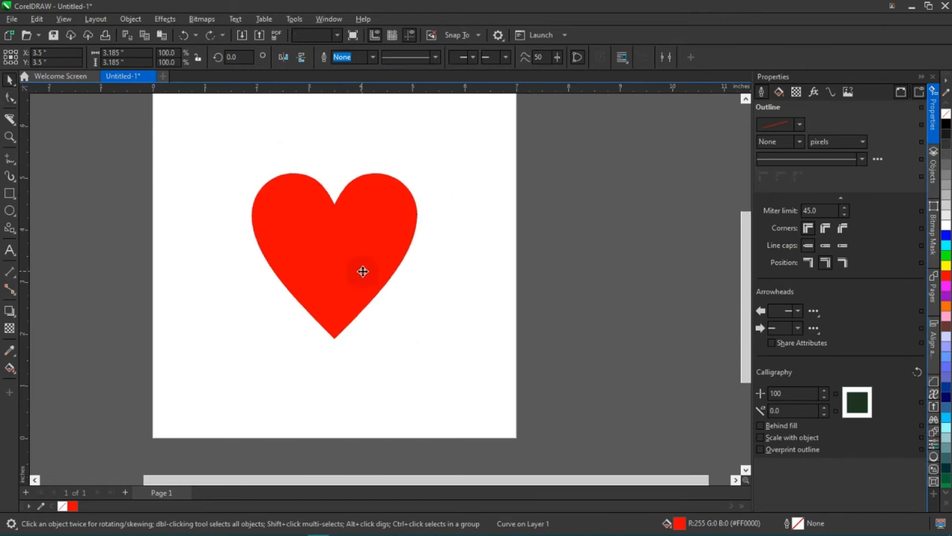
# Draw a rectangle about 3.31 by 4.8 inches covering the left half of the heart, with one edge on its vertical centre line.
pyautogui.click(361, 255)
pyautogui.moveTo(358, 215); pyautogui.dragTo(355, 290)
pyautogui.moveTo(302, 395); pyautogui.dragTo(357, 305)
pyautogui.scroll(2, 374, 249)
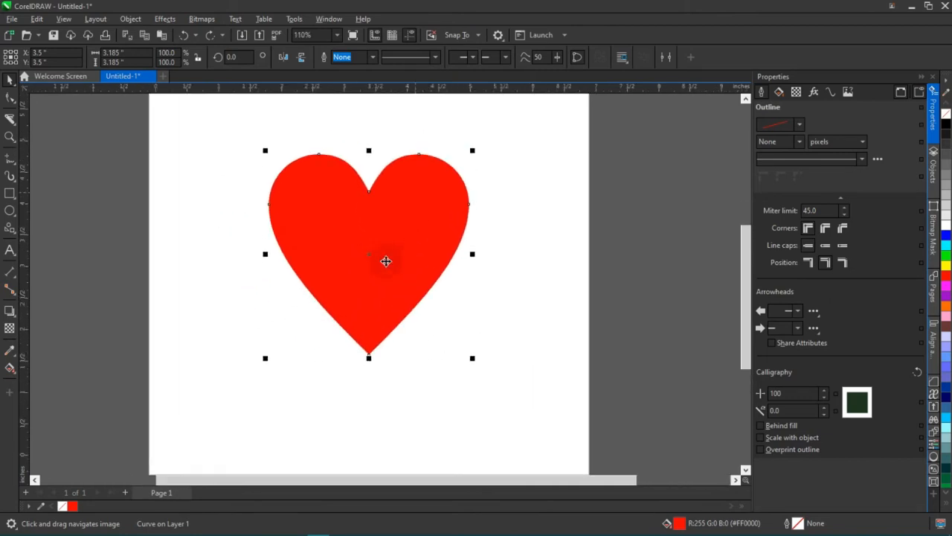
pyautogui.scroll(-2, 305, 243)
pyautogui.moveTo(184, 149); pyautogui.dragTo(343, 381)
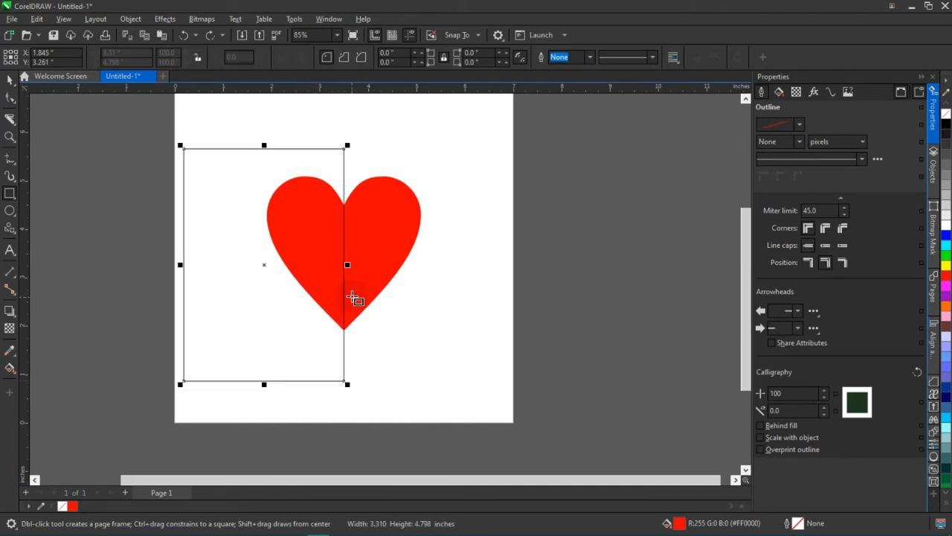
# Try trimming the left half off the heart with the rectangle, then undo it and deselect both objects.
pyautogui.press('space')
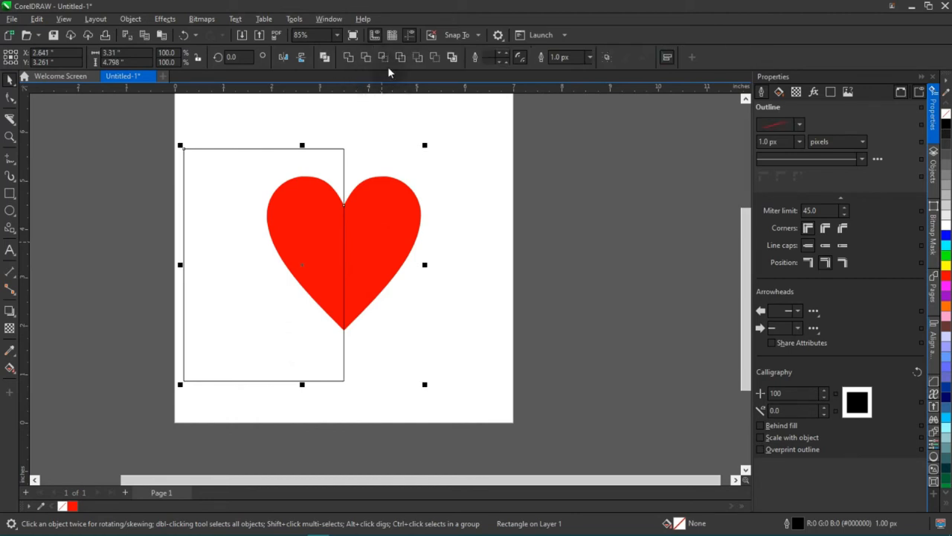
pyautogui.click(367, 60)
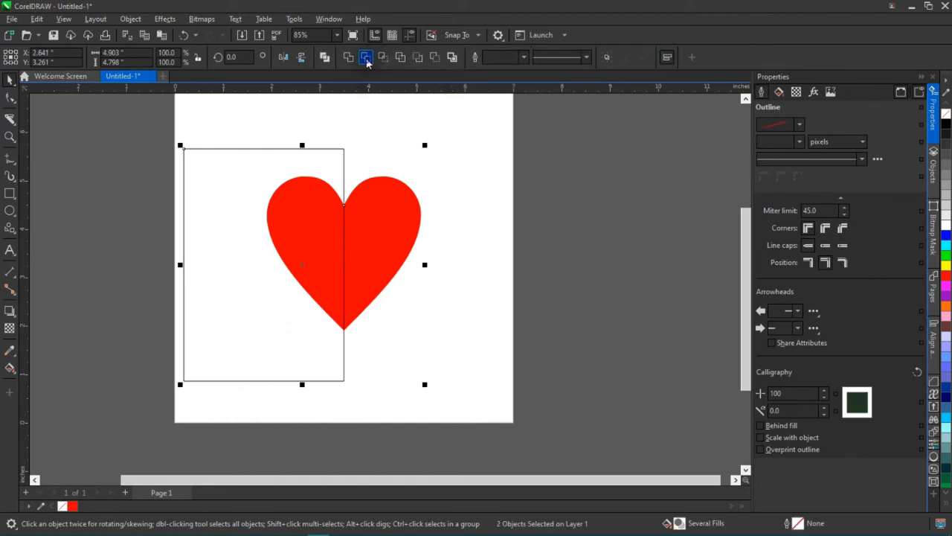
pyautogui.click(377, 235)
pyautogui.moveTo(379, 232)
pyautogui.mouseDown()
pyautogui.moveTo(429, 228)
pyautogui.moveTo(393, 236)
pyautogui.mouseUp()
pyautogui.hotkey('ctrl', 'z')
pyautogui.click(427, 135)
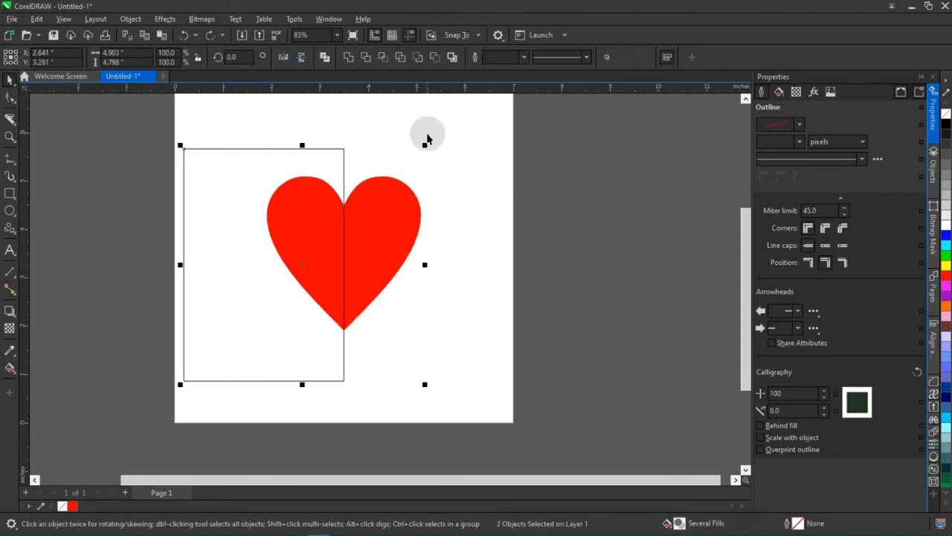
pyautogui.scroll(-1, 336, 242)
pyautogui.moveTo(337, 242); pyautogui.dragTo(219, 314)
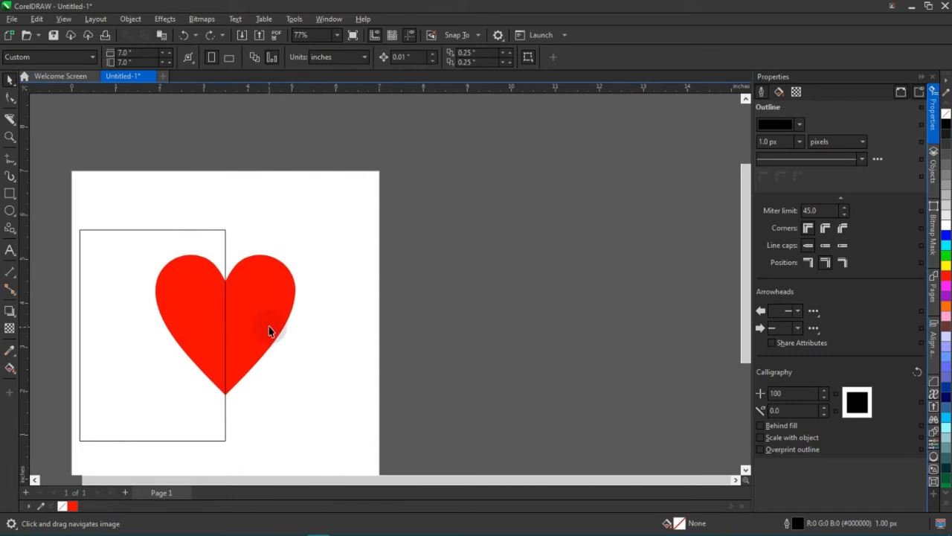
# Try sliding the rectangle sideways by hand so that its edge meets the heart's vertical centre line.
pyautogui.moveTo(337, 314); pyautogui.dragTo(425, 251)
pyautogui.moveTo(230, 314); pyautogui.dragTo(84, 295)
pyautogui.moveTo(139, 240); pyautogui.dragTo(339, 258)
pyautogui.scroll(2, 170, 238)
pyautogui.click(270, 261)
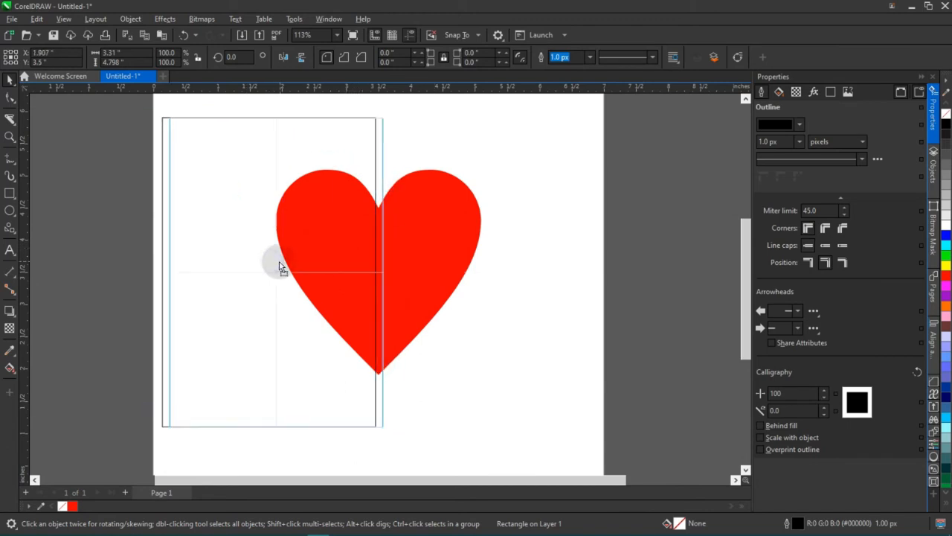
pyautogui.click(274, 266)
pyautogui.scroll(1, 428, 225)
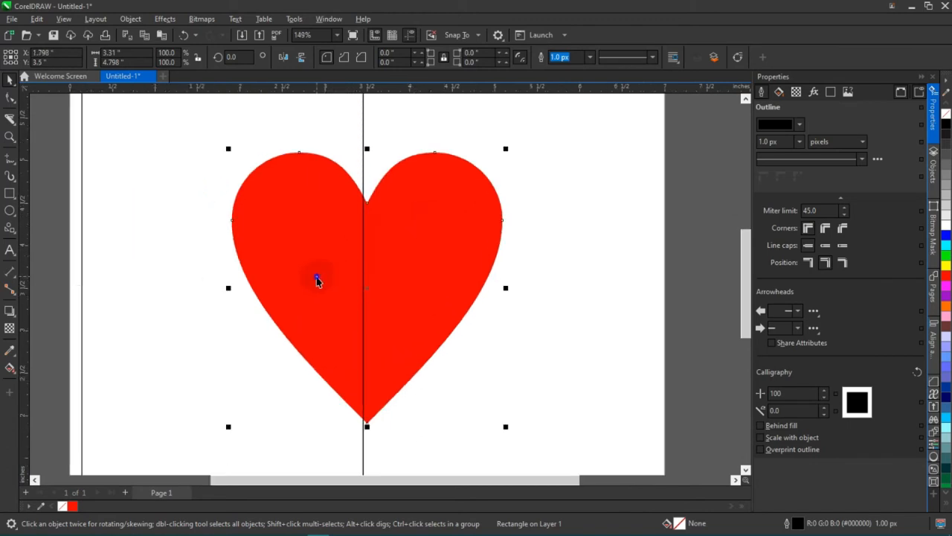
# Try aligning the rectangle and the heart on their vertical centres, and undo the alignment.
pyautogui.moveTo(321, 276); pyautogui.dragTo(340, 273)
pyautogui.keyDown('shift'); pyautogui.click(459, 253); pyautogui.keyUp('shift')
pyautogui.press('c')
pyautogui.click(540, 216)
pyautogui.hotkey('ctrl', 'z')
pyautogui.click(593, 189)
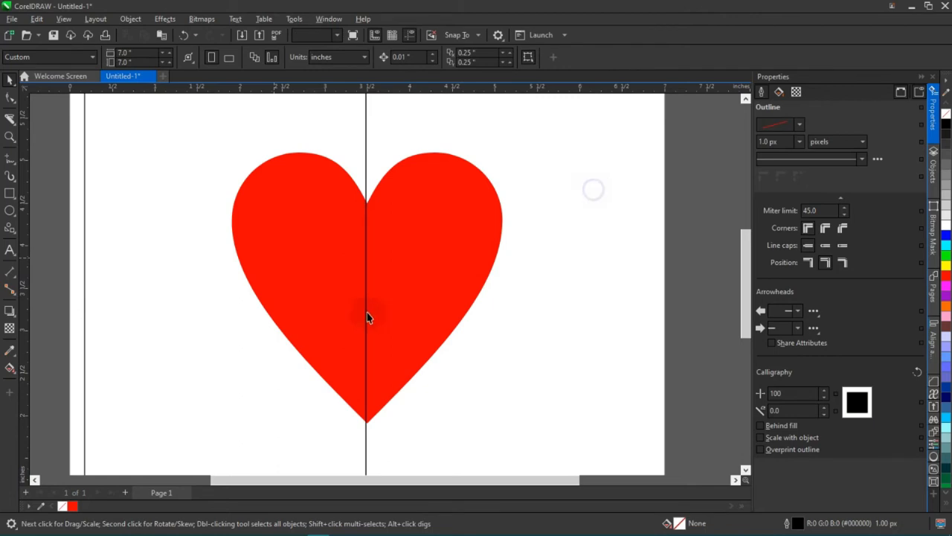
pyautogui.scroll(-1, 366, 318)
pyautogui.click(278, 307)
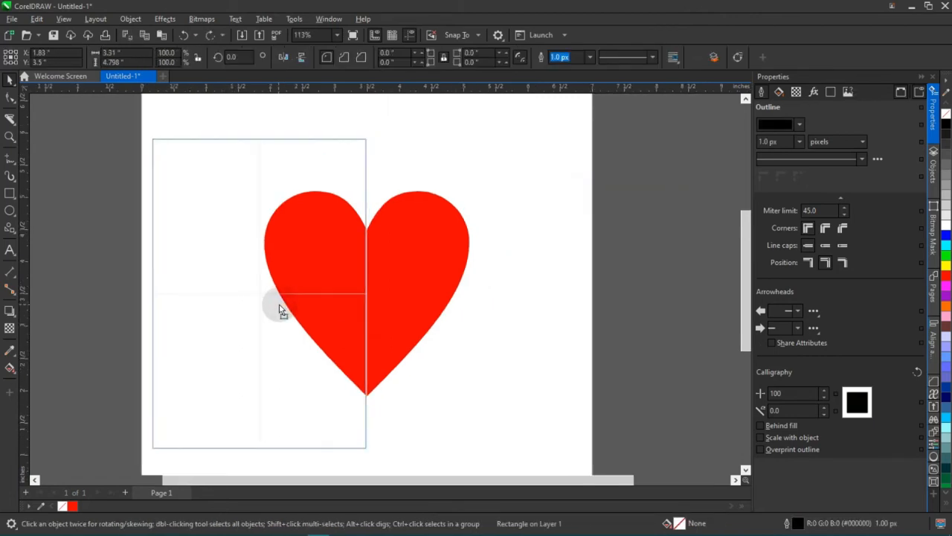
pyautogui.click(514, 217)
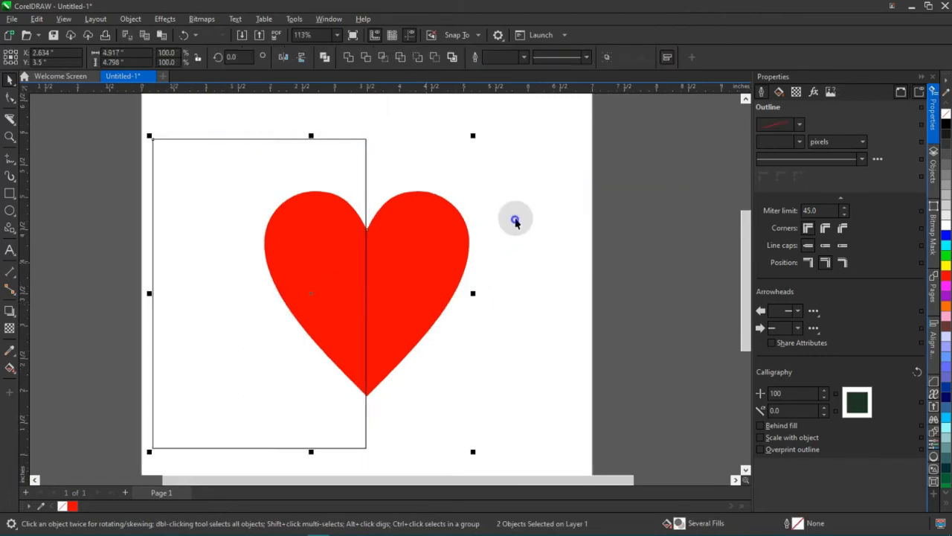
pyautogui.click(187, 216)
pyautogui.scroll(-1, 190, 230)
pyautogui.scroll(-1, 190, 230)
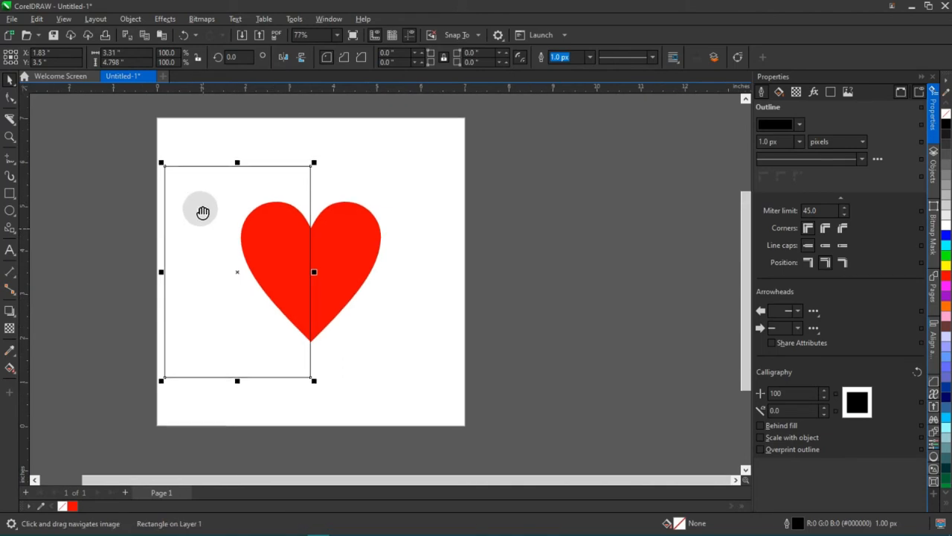
pyautogui.moveTo(204, 229); pyautogui.dragTo(197, 206)
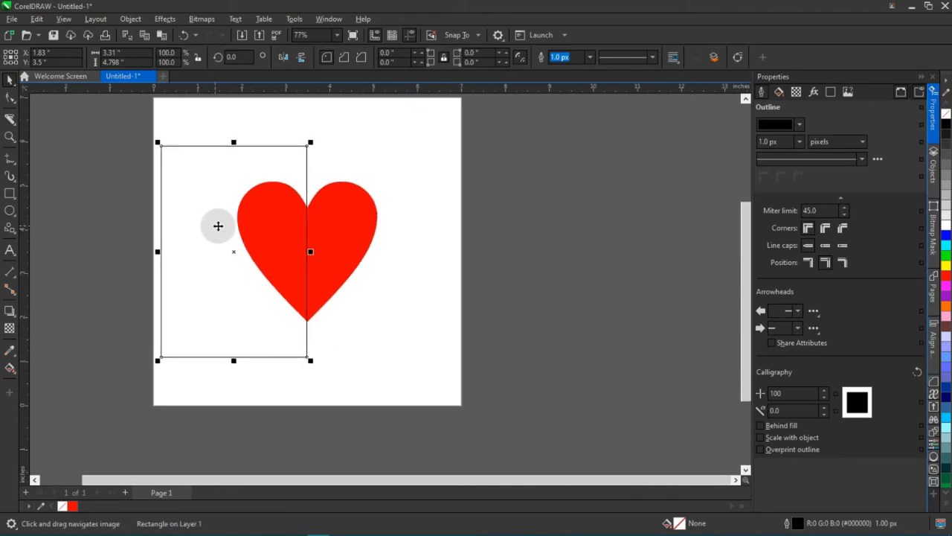
pyautogui.keyDown('shift'); pyautogui.click(342, 242); pyautogui.keyUp('shift')
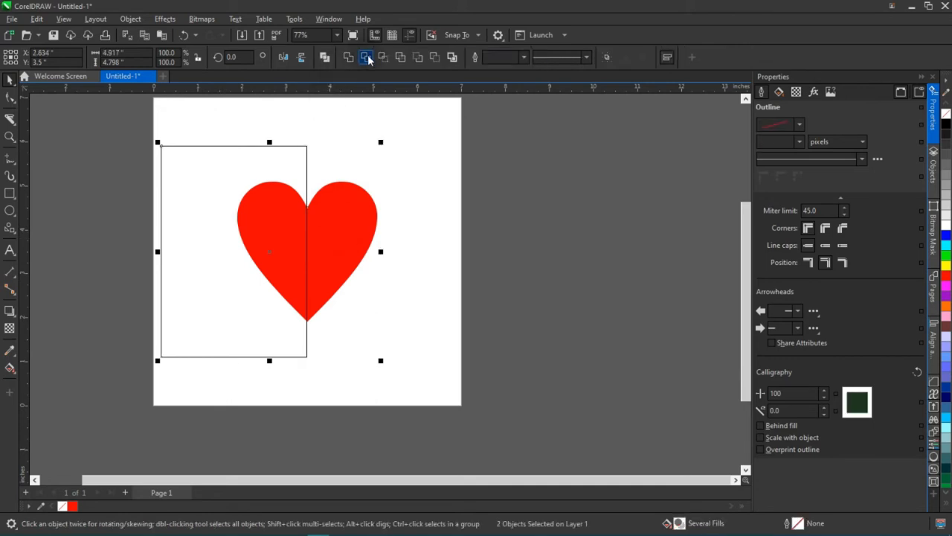
pyautogui.click(411, 144)
# Delete the rectangle covering the left half of the heart.
pyautogui.click(220, 234)
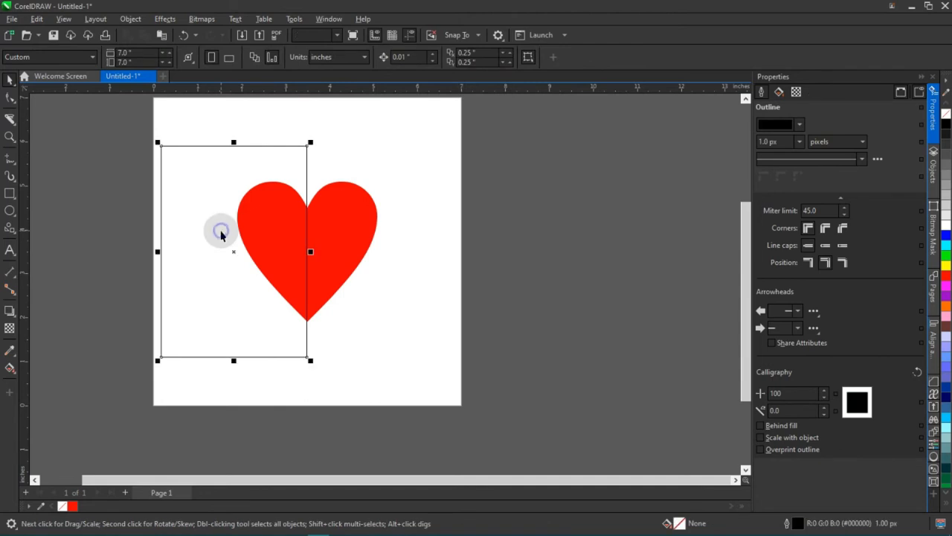
pyautogui.press('Delete')
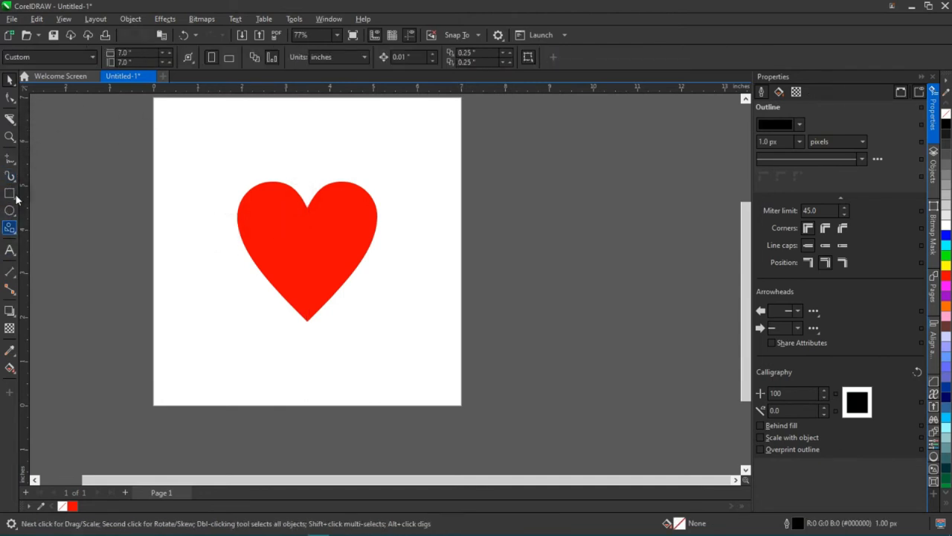
# Draw a straight vertical freehand line through the heart's centre, extending above the notch and below the tip.
pyautogui.click(9, 159)
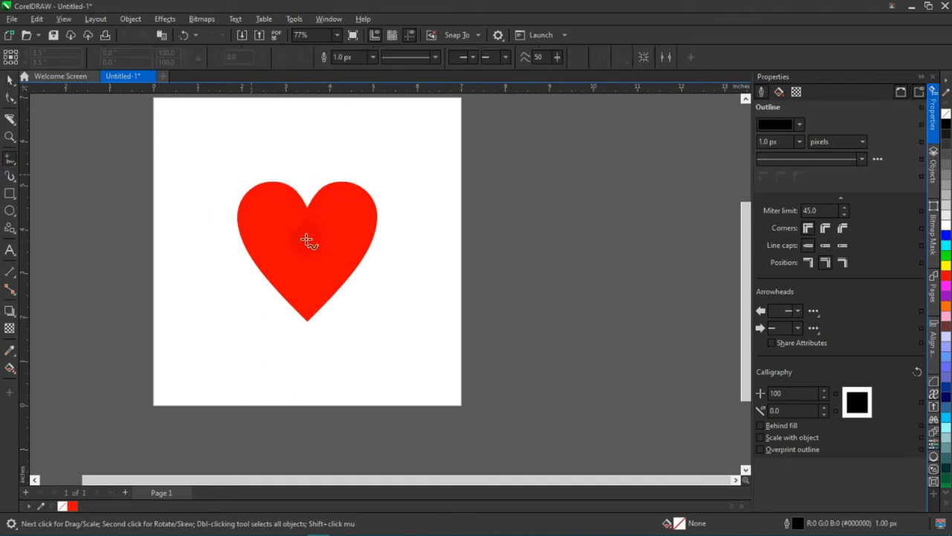
pyautogui.scroll(4, 315, 204)
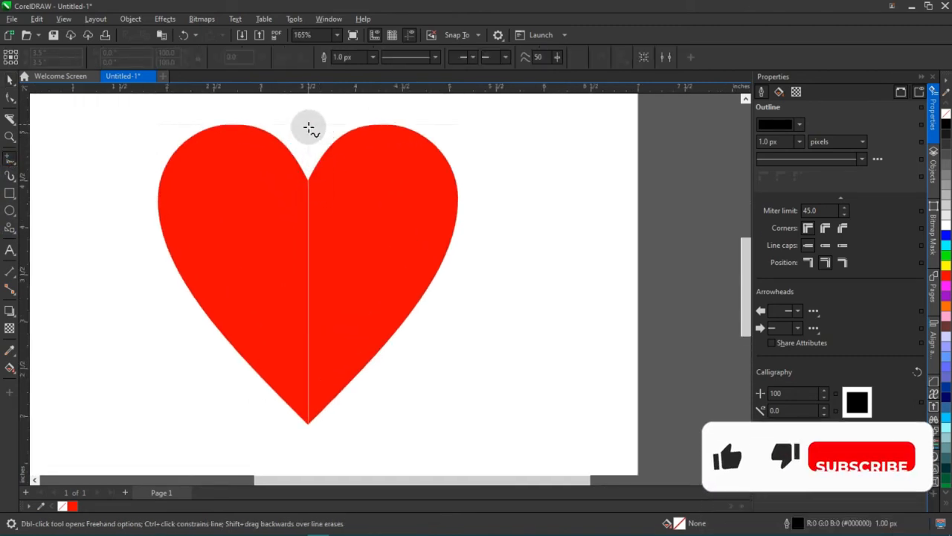
pyautogui.scroll(-2, 262, 223)
pyautogui.scroll(-2, 262, 223)
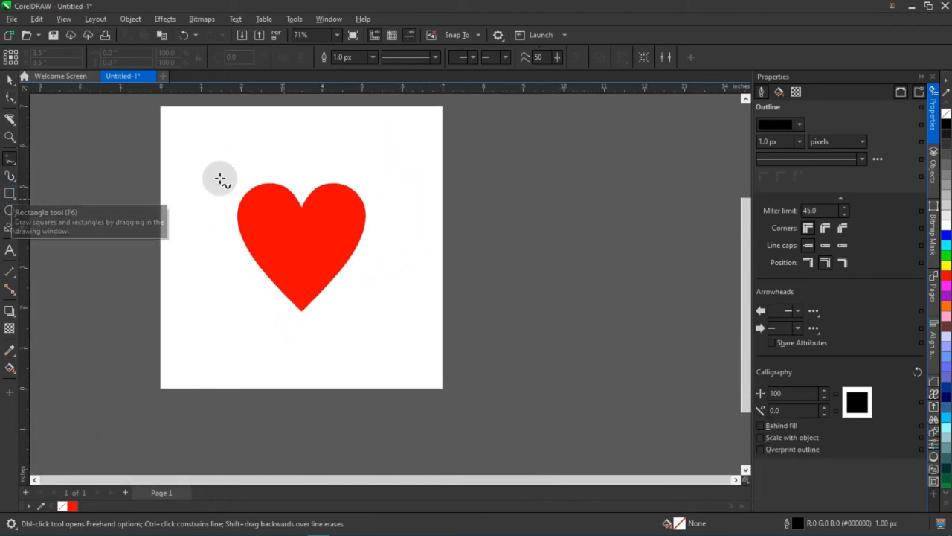
pyautogui.scroll(2, 304, 217)
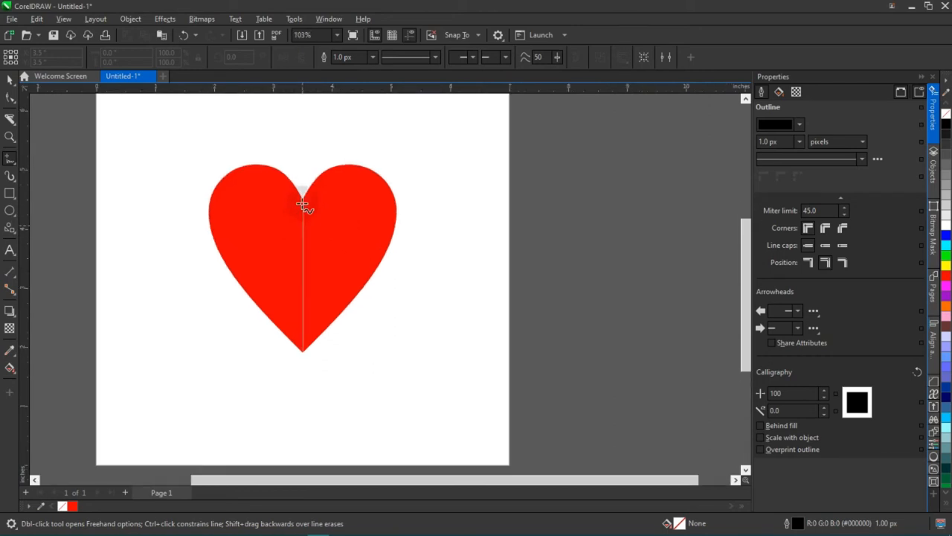
pyautogui.moveTo(300, 150); pyautogui.dragTo(284, 416)
pyautogui.click(440, 257)
pyautogui.press('space')
pyautogui.scroll(-1, 314, 270)
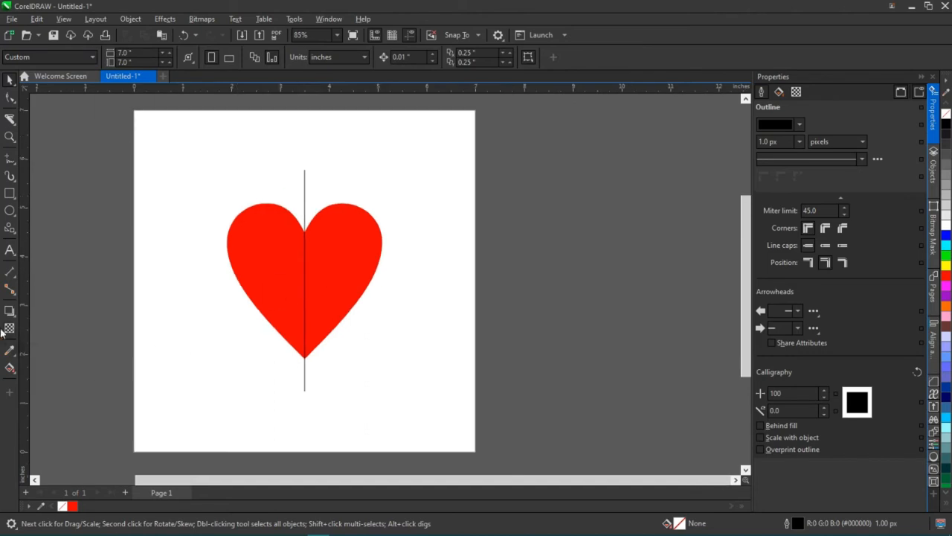
# Smart Fill the right half of the heart with red #FF0000 and no outline.
pyautogui.click(12, 372)
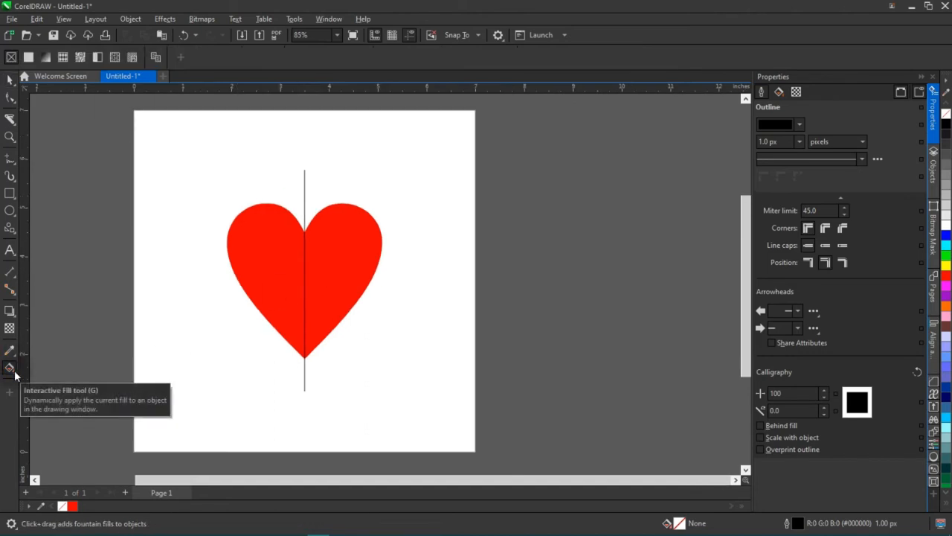
pyautogui.click(15, 377)
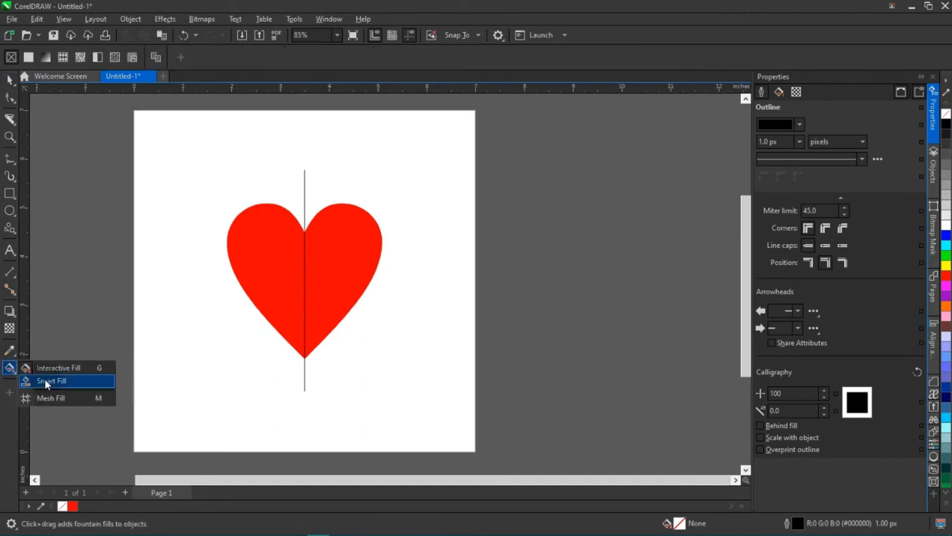
pyautogui.click(45, 380)
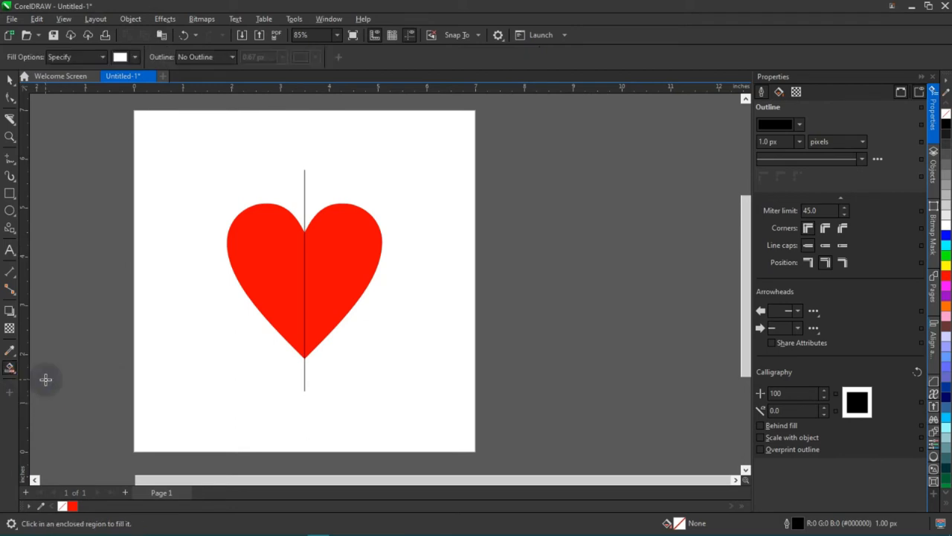
pyautogui.click(135, 57)
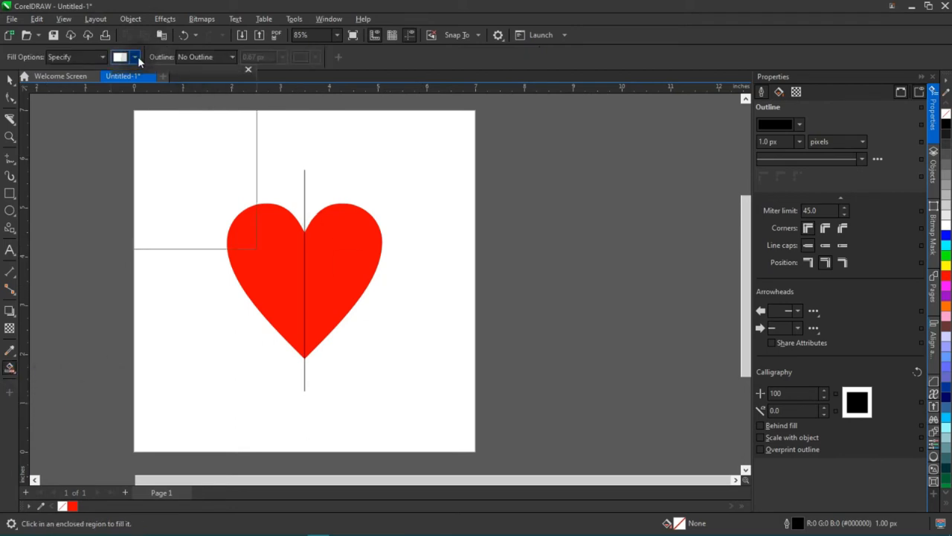
pyautogui.click(200, 129)
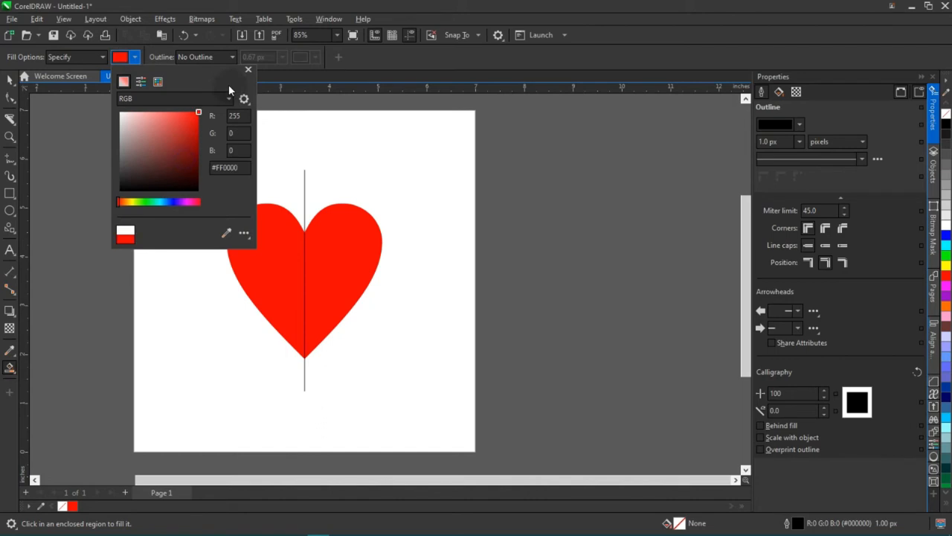
pyautogui.click(249, 69)
pyautogui.click(332, 264)
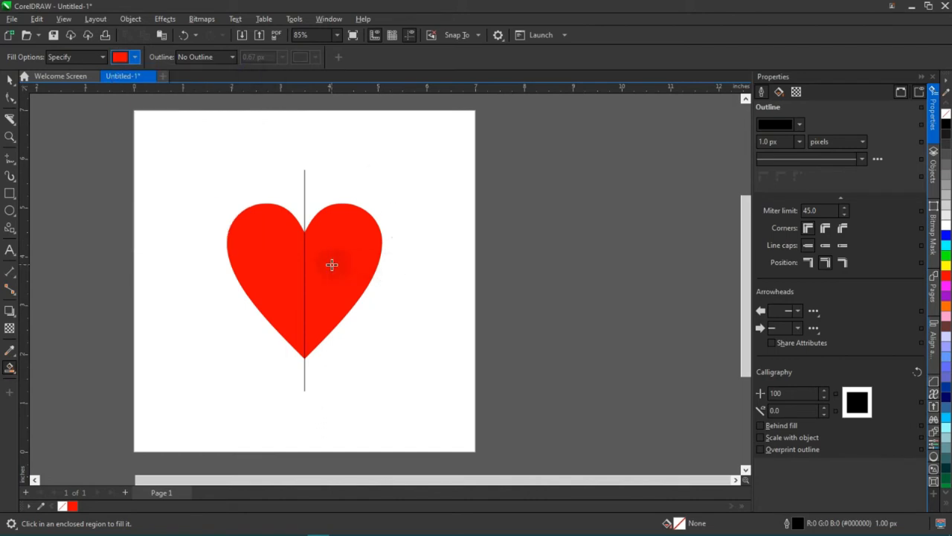
# Move the filled right half clear of the heart, to its right and at the same height.
pyautogui.click(9, 80)
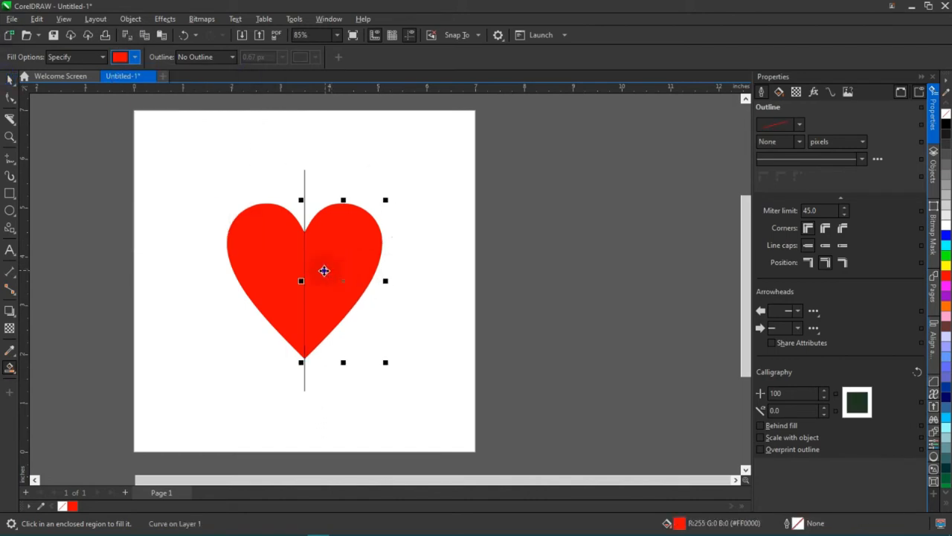
pyautogui.moveTo(323, 265); pyautogui.dragTo(506, 236)
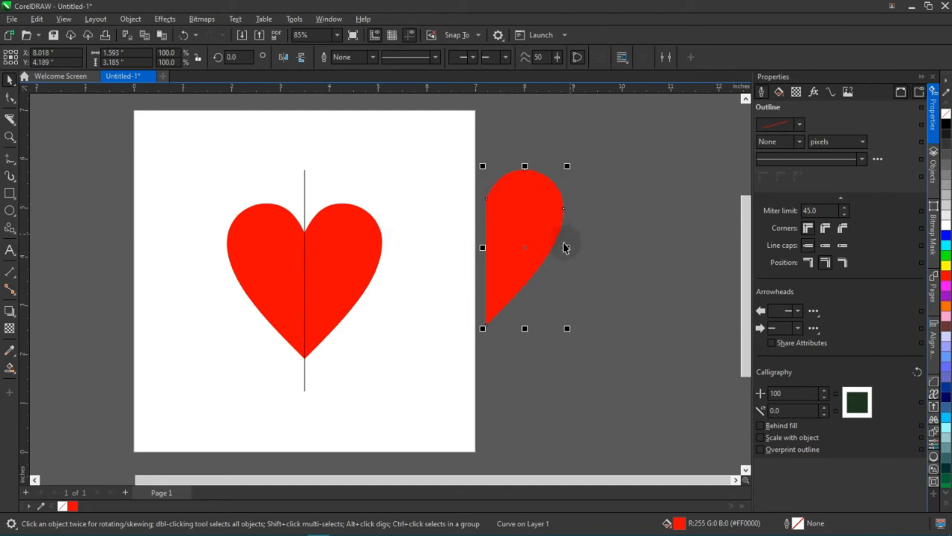
pyautogui.moveTo(529, 244); pyautogui.dragTo(438, 277)
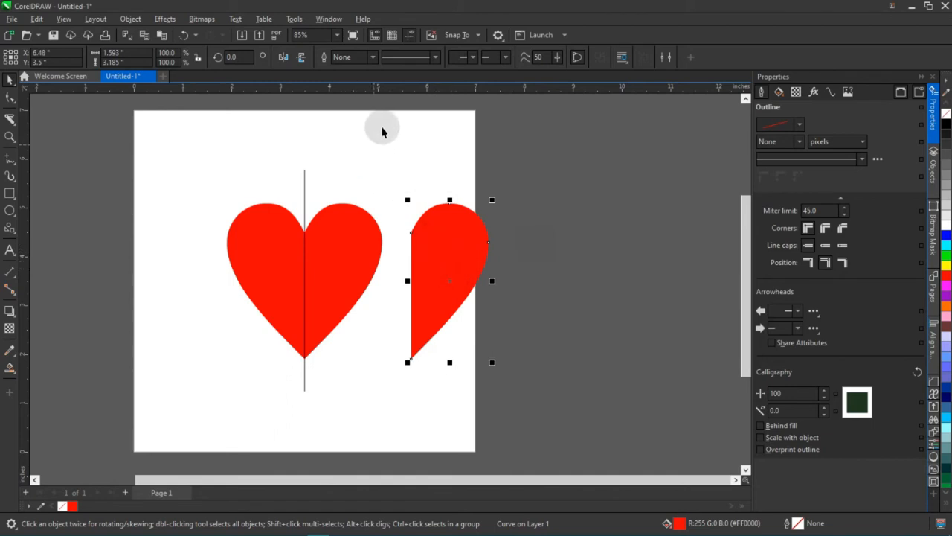
# Delete the original heart together with the vertical line, and centre the remaining half on the page.
pyautogui.moveTo(389, 132); pyautogui.dragTo(82, 439)
pyautogui.press('Delete')
pyautogui.moveTo(420, 254); pyautogui.dragTo(290, 241)
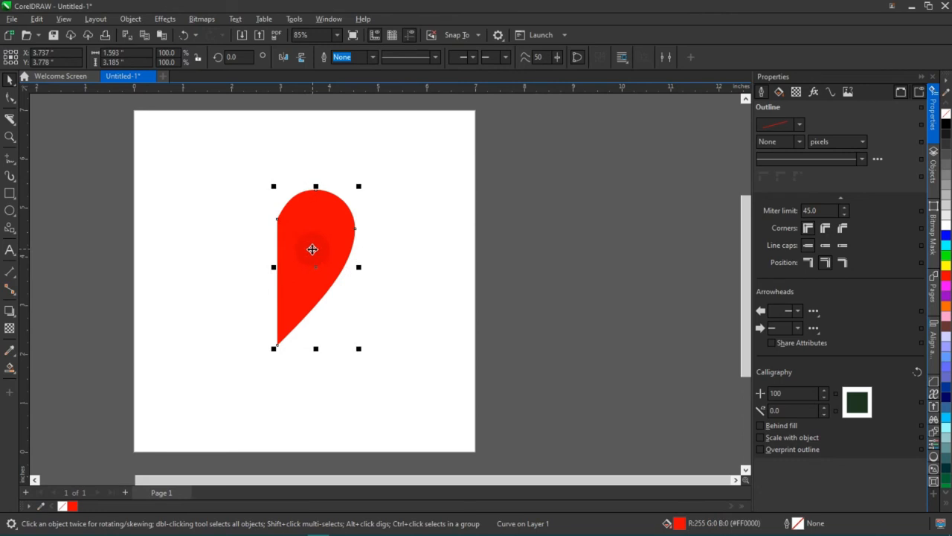
pyautogui.press('p')
pyautogui.click(496, 226)
# Shift the half heart slightly to the right, to about X 3.74 inches at Y 3.5 inches.
pyautogui.moveTo(295, 281); pyautogui.dragTo(316, 274)
pyautogui.scroll(1, 317, 273)
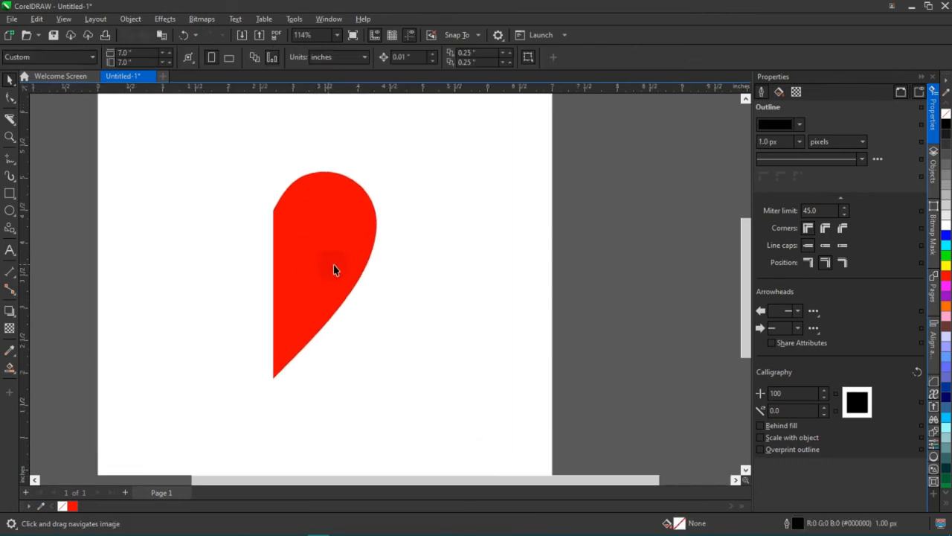
pyautogui.moveTo(340, 260); pyautogui.dragTo(360, 265)
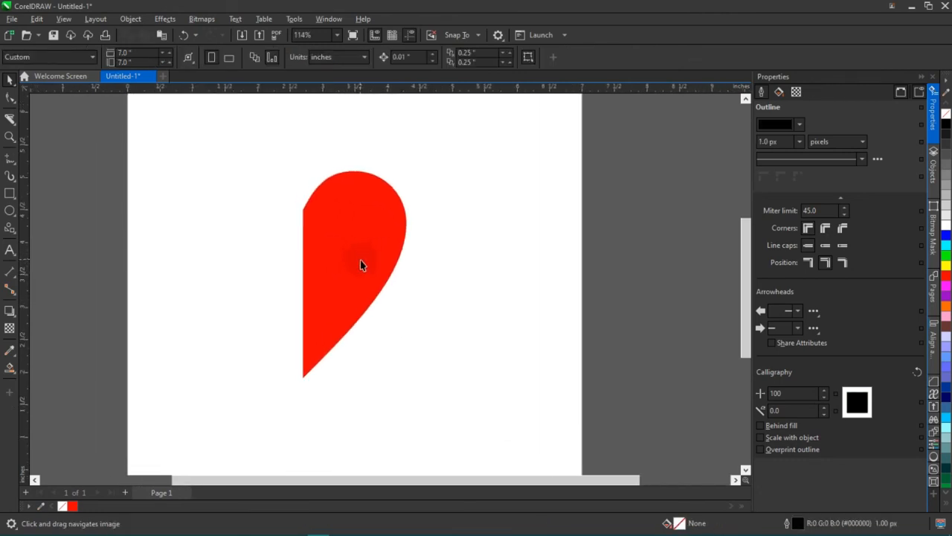
pyautogui.press('space')
pyautogui.moveTo(411, 277); pyautogui.dragTo(374, 273)
pyautogui.moveTo(372, 273); pyautogui.dragTo(386, 276)
pyautogui.hotkey('ctrl', 'z')
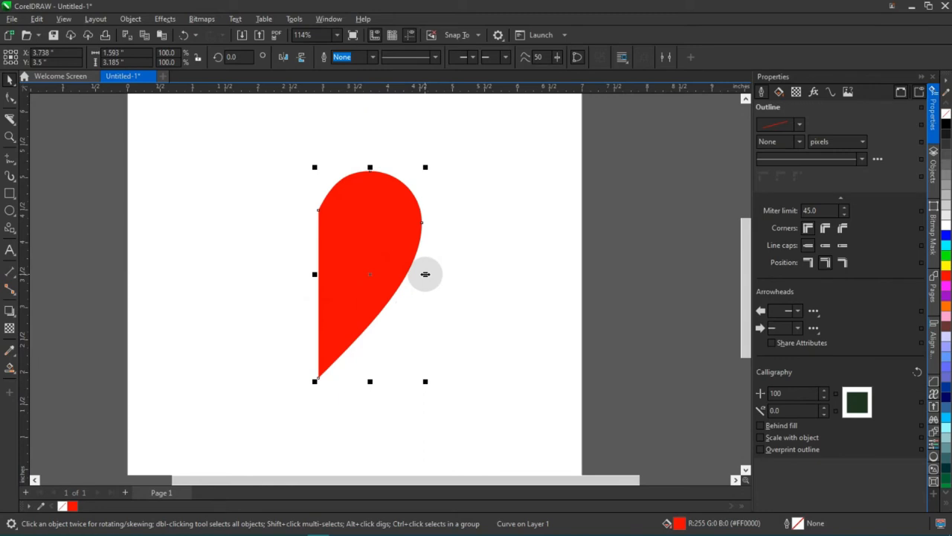
# Try placing a copy of the half heart narrowed to 68.3% width on its left, and undo the copy.
pyautogui.moveTo(425, 274); pyautogui.dragTo(393, 273)
pyautogui.click(483, 225)
pyautogui.moveTo(334, 268); pyautogui.dragTo(246, 264)
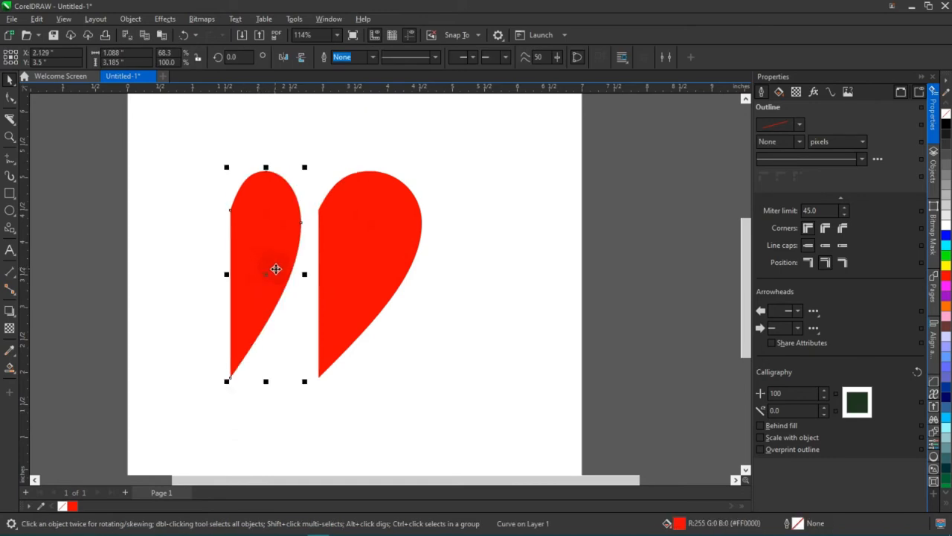
pyautogui.hotkey('ctrl', 'z')
pyautogui.hotkey('ctrl', 'z')
pyautogui.press('Escape')
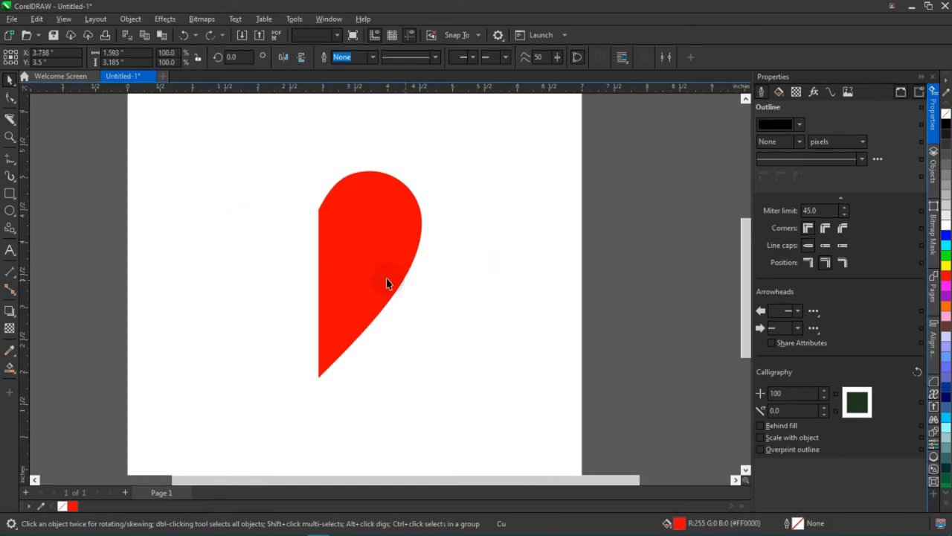
# Try making a copy of the half heart narrowed to 69.5% width with the straight edge fixed, and undo it.
pyautogui.click(385, 281)
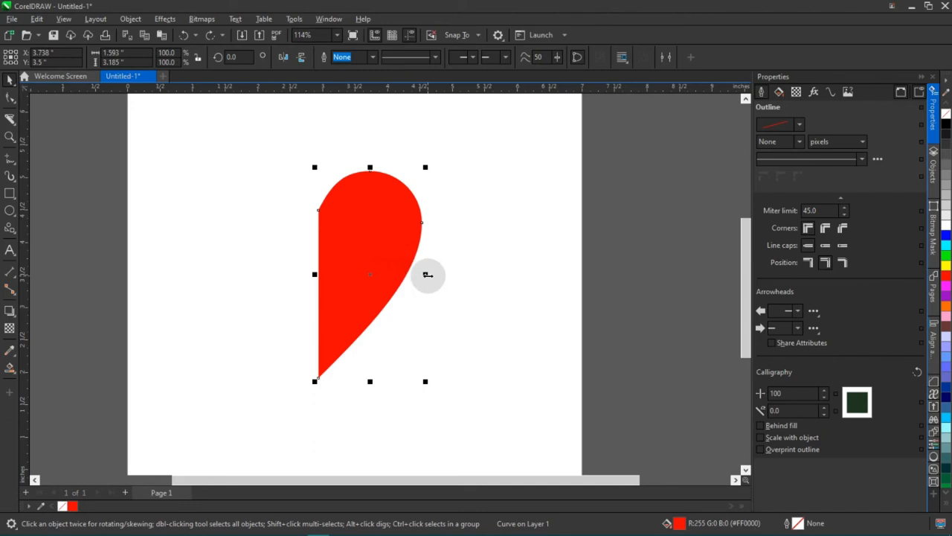
pyautogui.moveTo(427, 274); pyautogui.dragTo(398, 277)
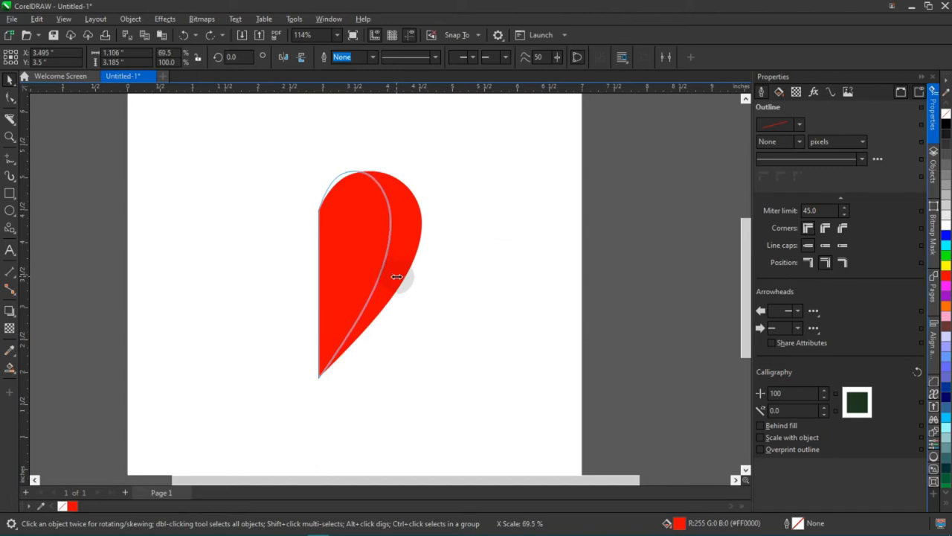
pyautogui.moveTo(398, 281); pyautogui.dragTo(396, 276)
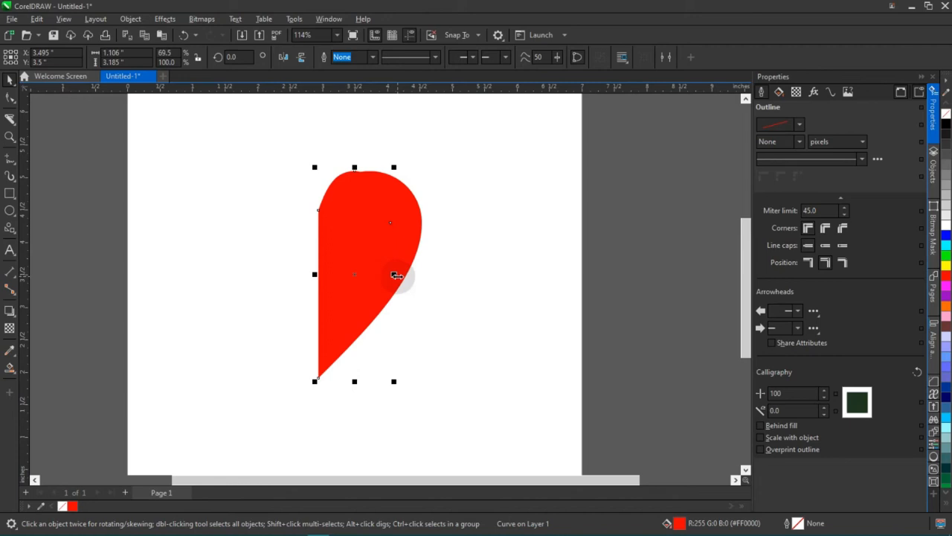
pyautogui.hotkey('ctrl', 'z')
# Try moving another 69.5% wide copy of the half heart to the left, and undo both the move and the copy.
pyautogui.moveTo(428, 273); pyautogui.dragTo(396, 274)
pyautogui.moveTo(368, 270); pyautogui.dragTo(294, 268)
pyautogui.hotkey('ctrl', 'z')
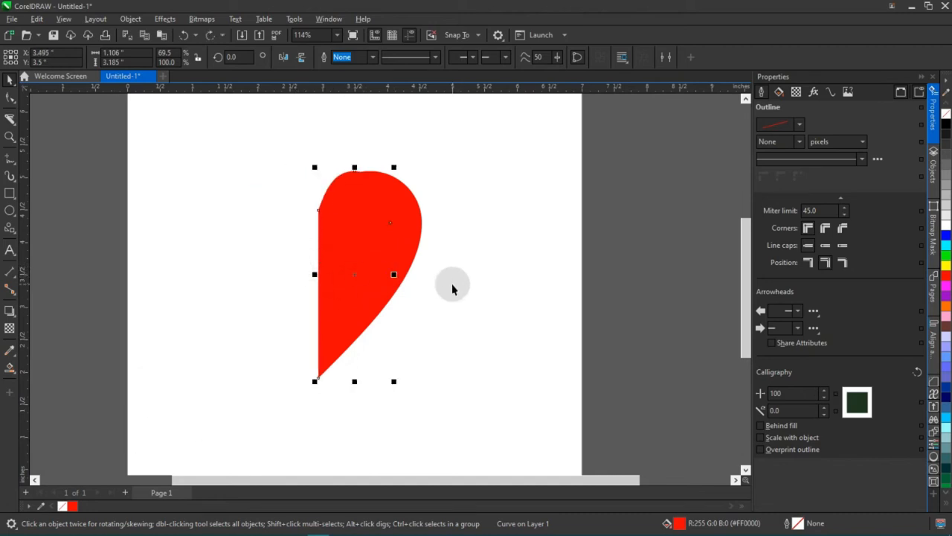
pyautogui.hotkey('ctrl', 'z')
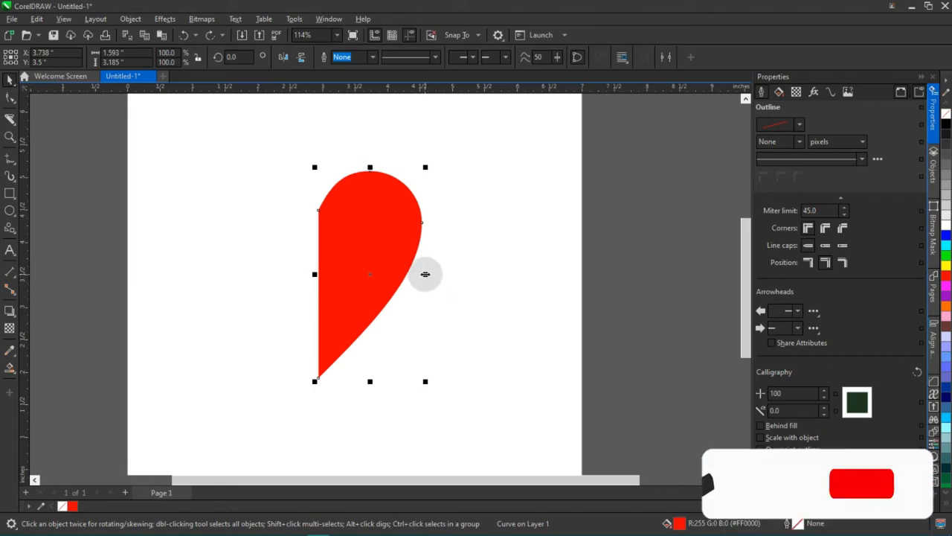
# Try moving one half heart to about X 6.32 and Y 3.85 inches, and undo the move.
pyautogui.moveTo(374, 249); pyautogui.dragTo(540, 228)
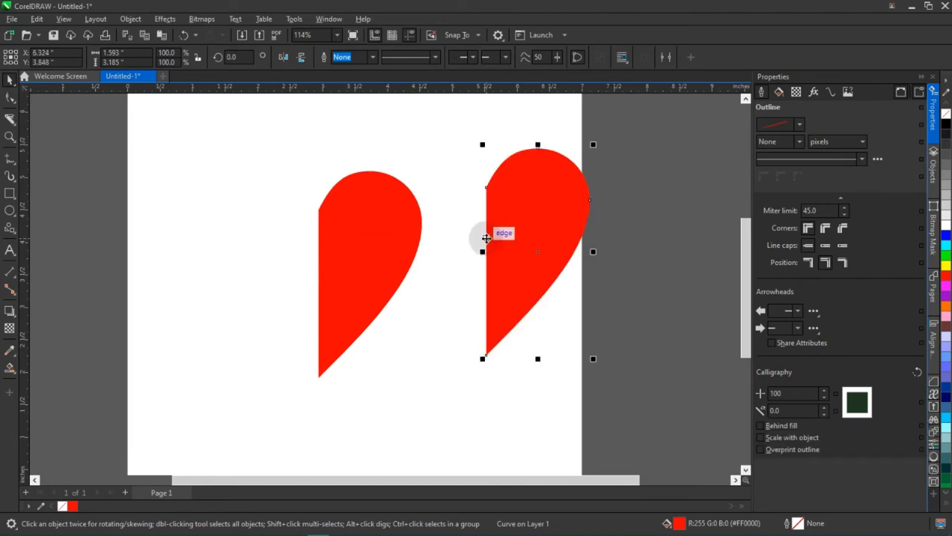
pyautogui.hotkey('ctrl', 'z')
# Make a copy of the half heart narrowed to 66% width, keeping its straight edge in place.
pyautogui.moveTo(426, 272); pyautogui.dragTo(390, 274)
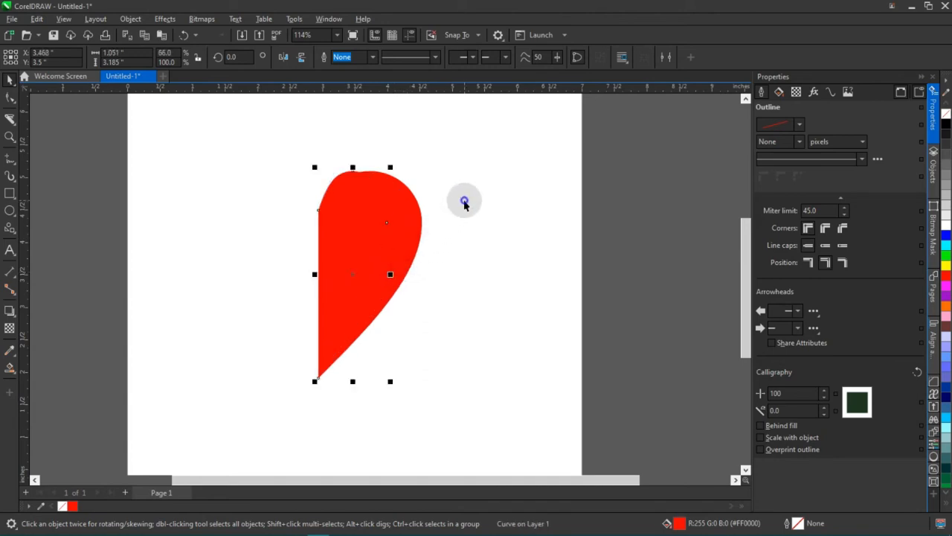
pyautogui.click(464, 203)
pyautogui.click(417, 252)
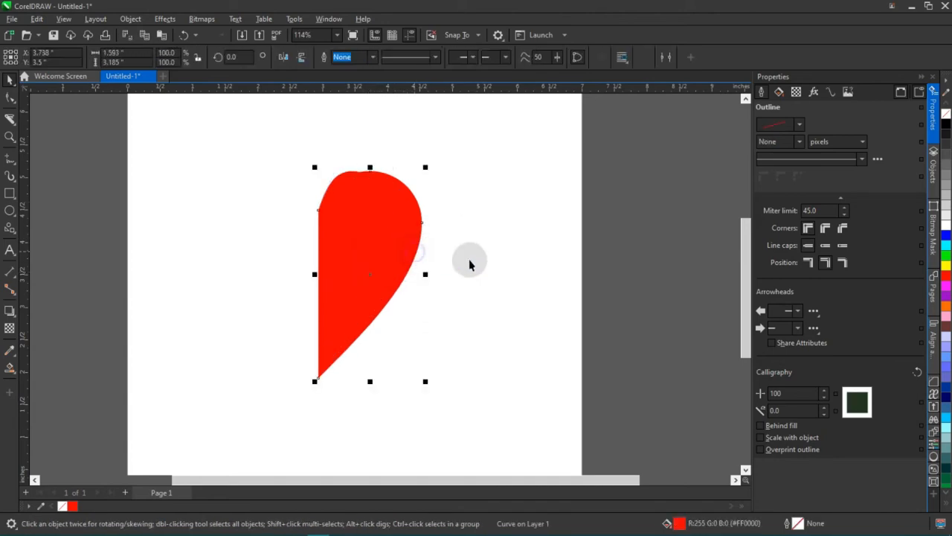
pyautogui.moveTo(425, 273); pyautogui.dragTo(404, 274)
pyautogui.hotkey('ctrl', 'z')
# Fill the 66% wide half heart copy with white.
pyautogui.click(505, 214)
pyautogui.click(334, 232)
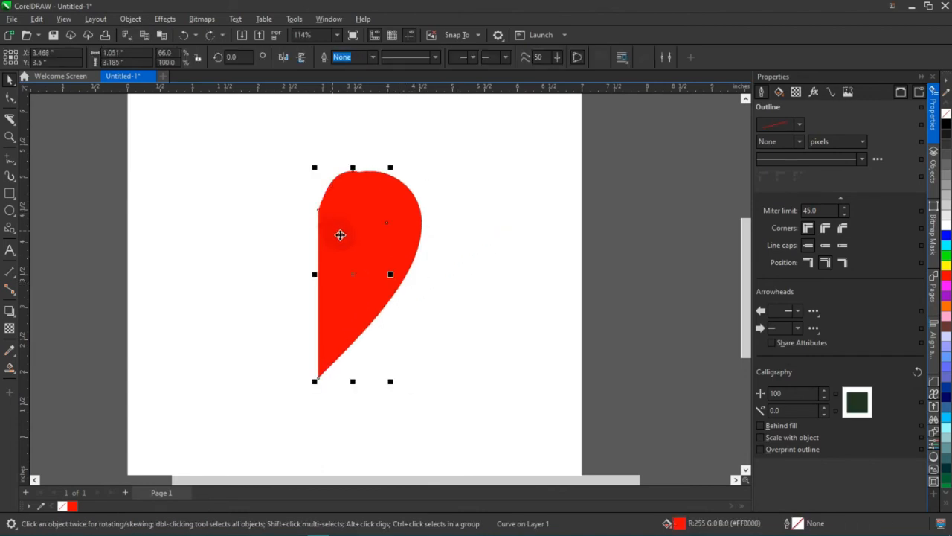
pyautogui.click(943, 231)
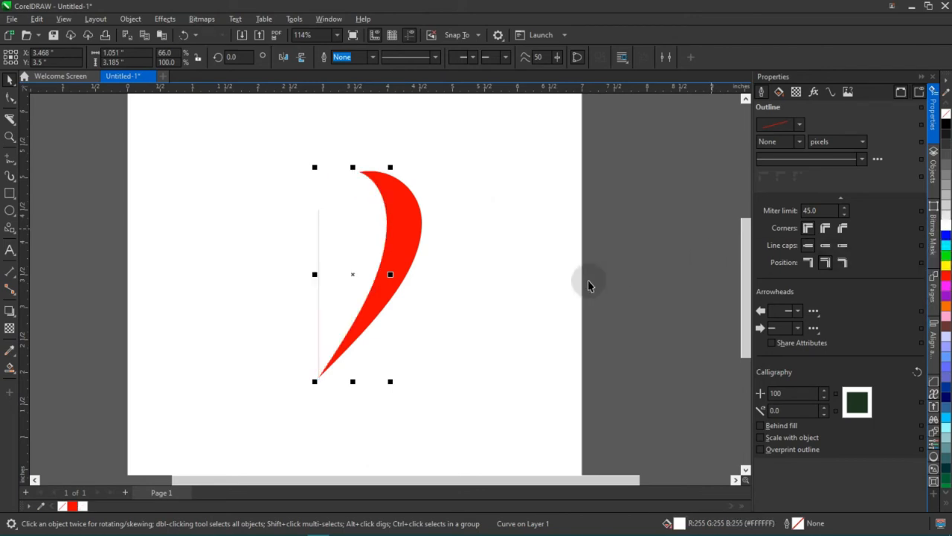
pyautogui.click(436, 278)
# Make another half heart copy narrowed to 26.6% width along the same straight edge and fill it red.
pyautogui.moveTo(394, 283)
pyautogui.mouseDown()
pyautogui.moveTo(438, 292)
pyautogui.moveTo(442, 285)
pyautogui.moveTo(395, 285)
pyautogui.mouseUp()
pyautogui.click(378, 273)
pyautogui.scroll(1, 386, 277)
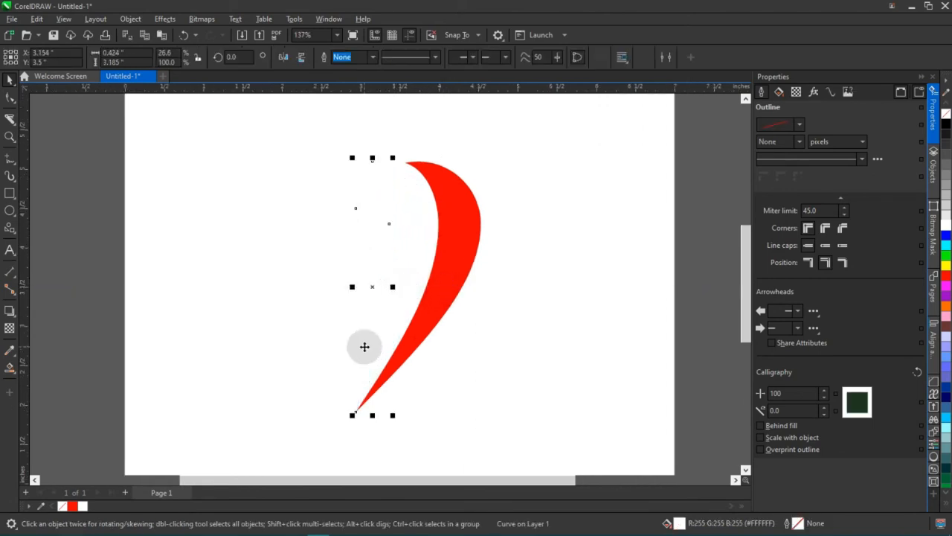
pyautogui.click(72, 506)
pyautogui.click(514, 236)
pyautogui.scroll(-1, 363, 276)
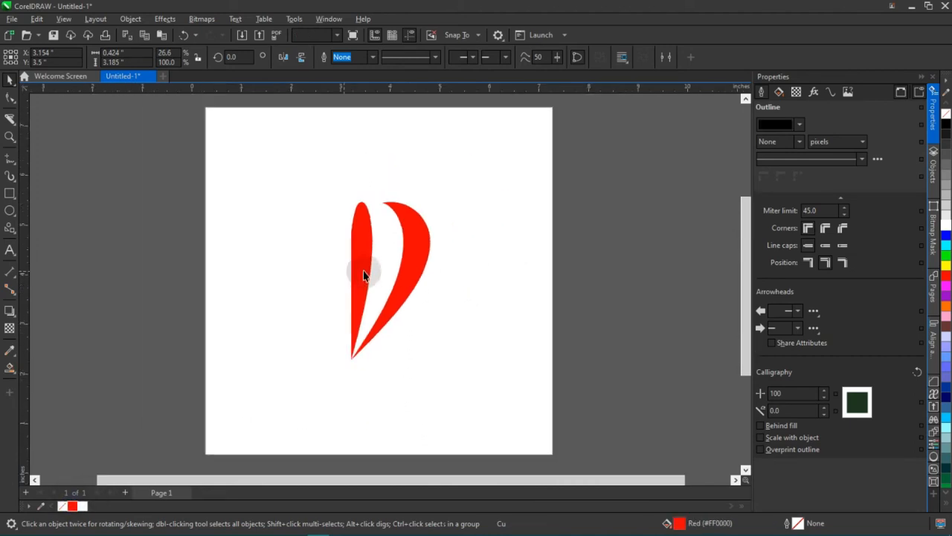
pyautogui.scroll(2, 376, 277)
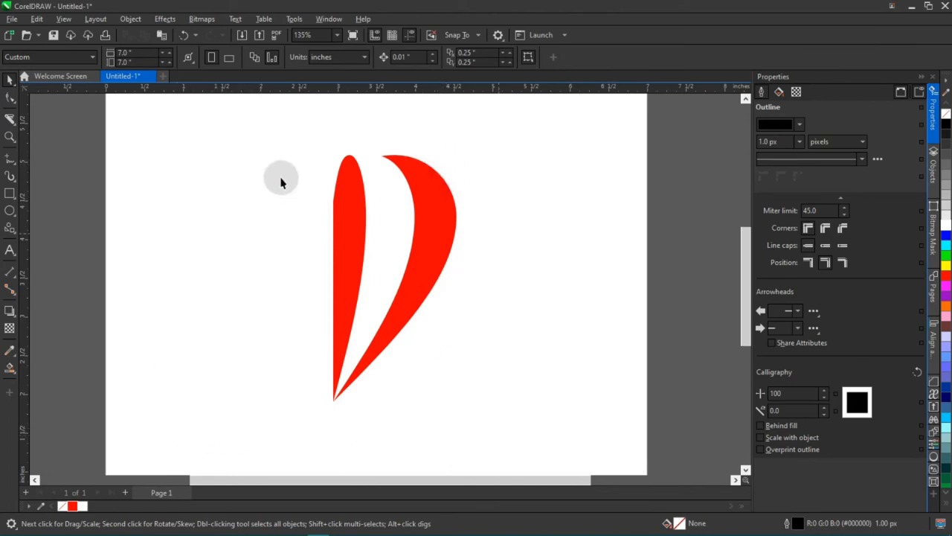
# Try the Small Glow shadow preset on the large red half heart, and undo it.
pyautogui.click(439, 248)
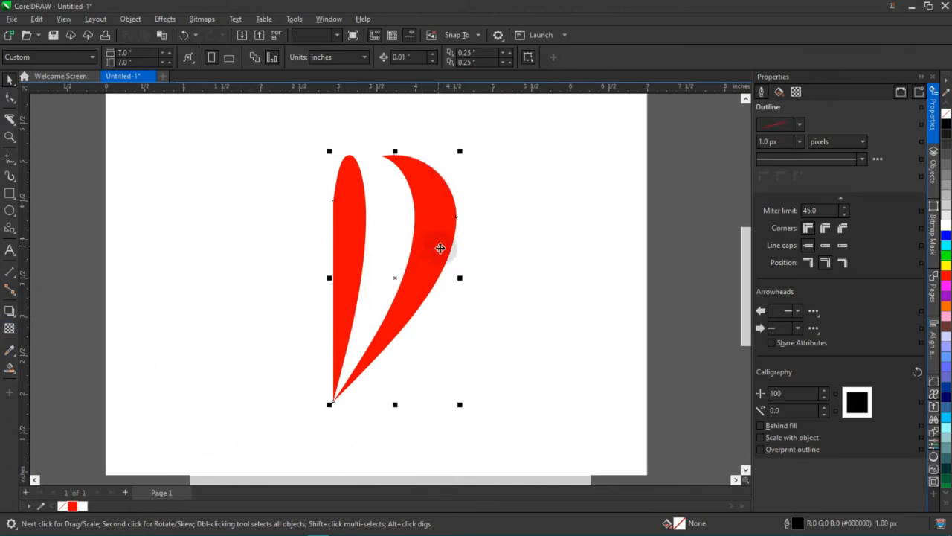
pyautogui.click(10, 311)
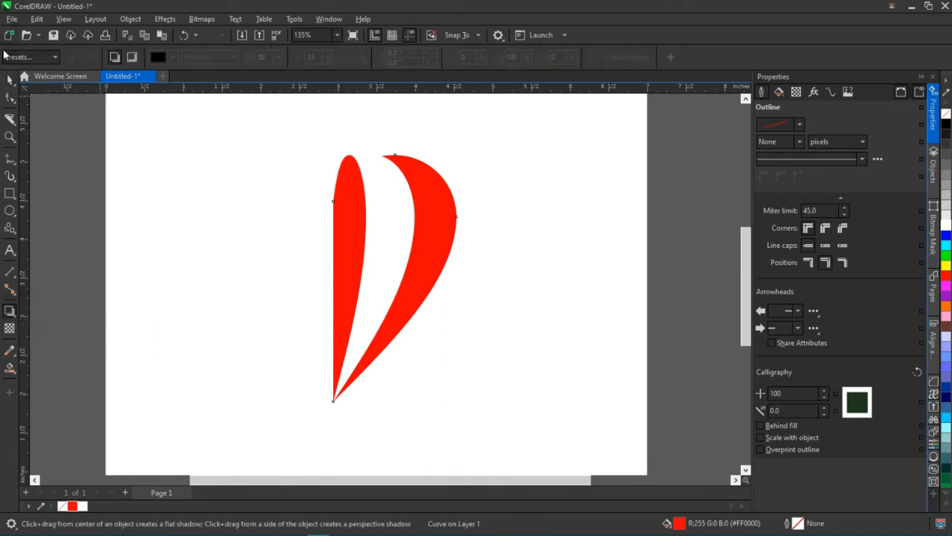
pyautogui.click(24, 59)
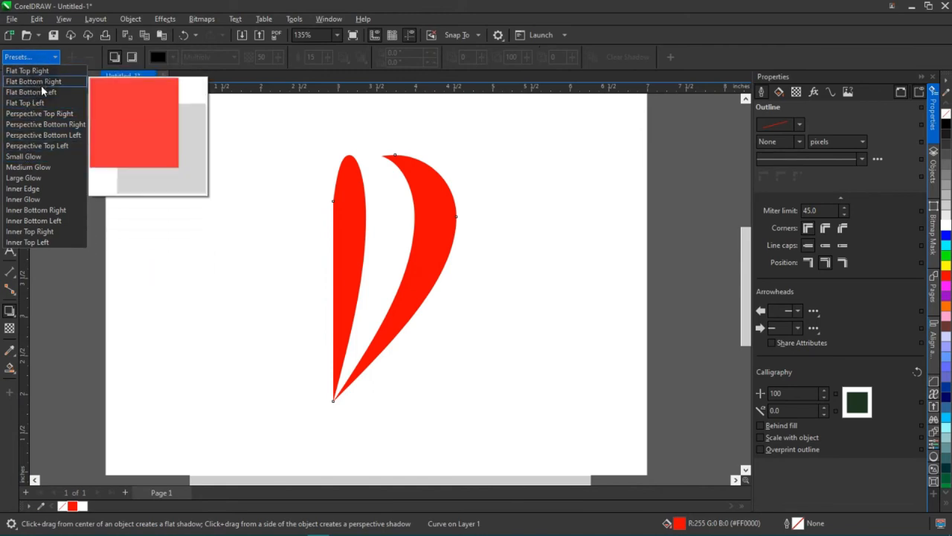
pyautogui.click(42, 157)
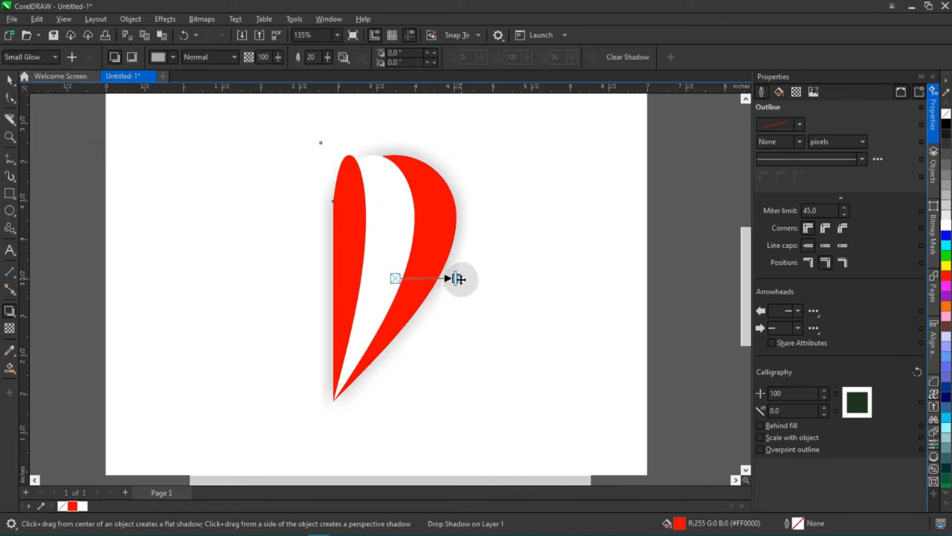
pyautogui.hotkey('ctrl', 'z')
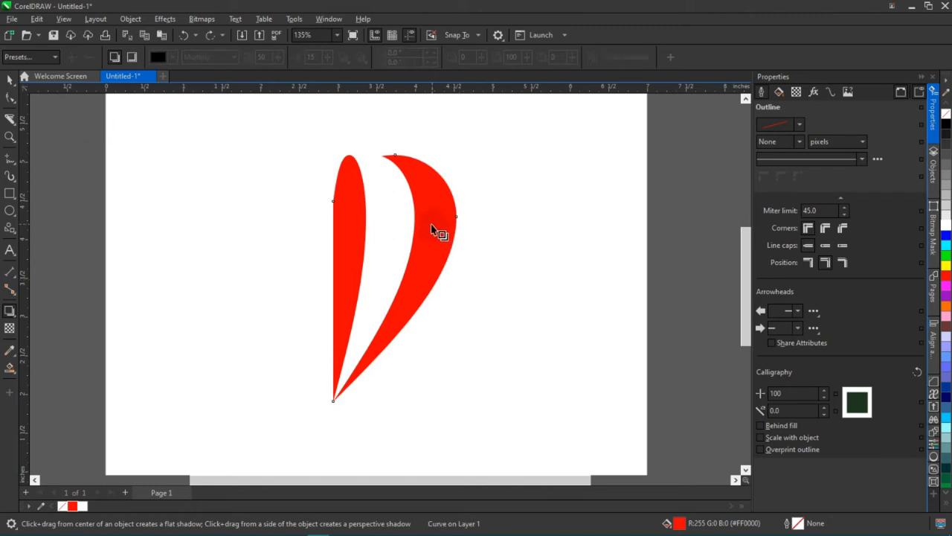
# Give the large red half a drop shadow offset about 0.02 inches right and 0.034 inches down, with feathering 7 and opacity 27.
pyautogui.scroll(1, 430, 224)
pyautogui.moveTo(373, 211); pyautogui.dragTo(469, 439)
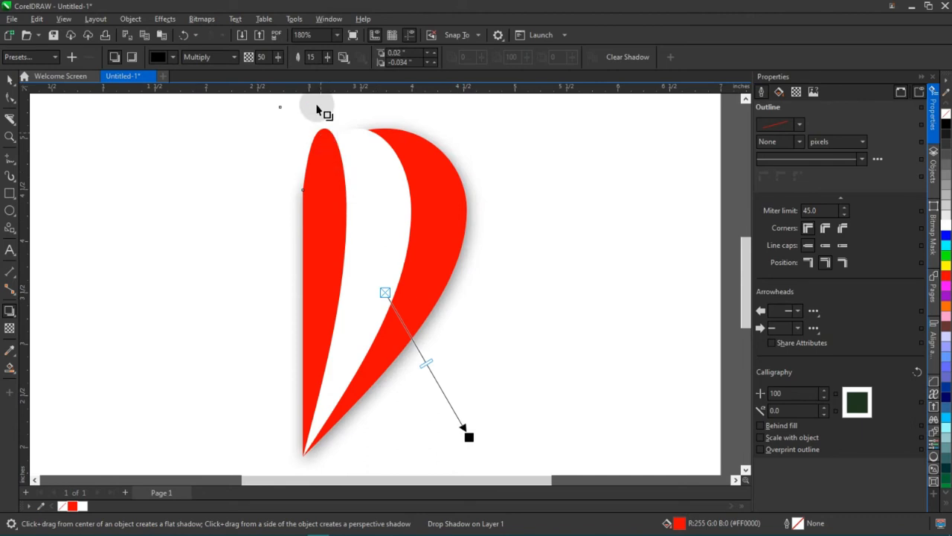
pyautogui.click(327, 61)
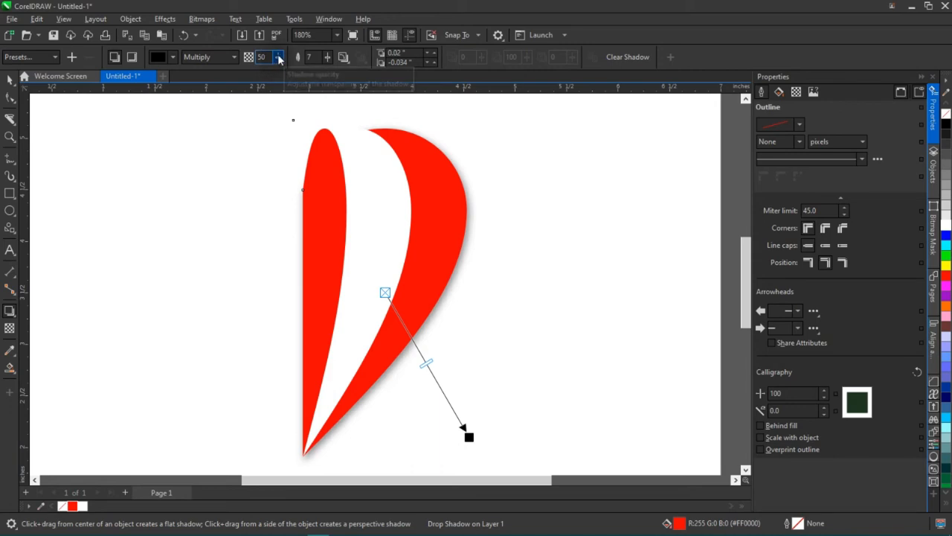
pyautogui.moveTo(279, 60); pyautogui.dragTo(278, 62)
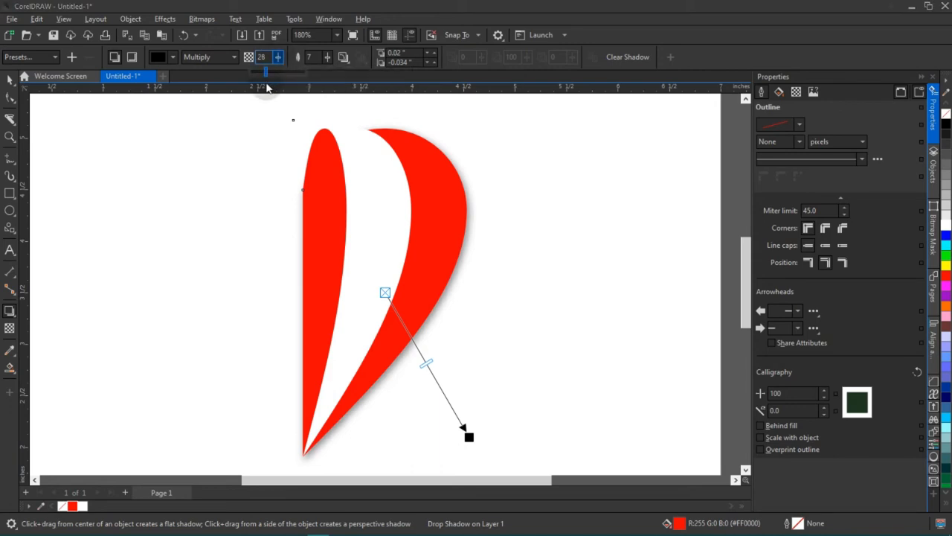
pyautogui.click(6, 80)
# Examine the drop shadow along the large red half and check the white piece beside it.
pyautogui.scroll(-5, 263, 206)
pyautogui.click(456, 195)
pyautogui.scroll(2, 336, 238)
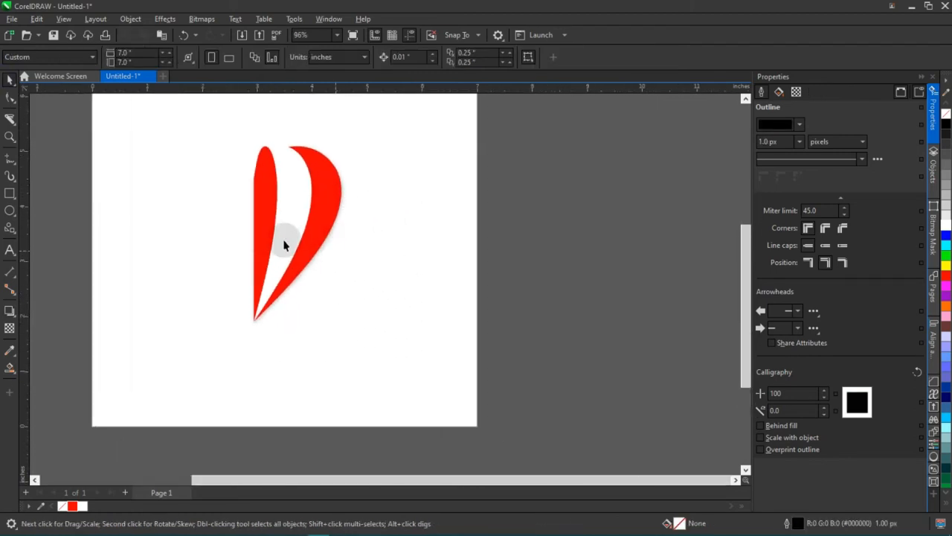
pyautogui.scroll(2, 265, 234)
pyautogui.moveTo(292, 230); pyautogui.dragTo(311, 265)
pyautogui.click(374, 257)
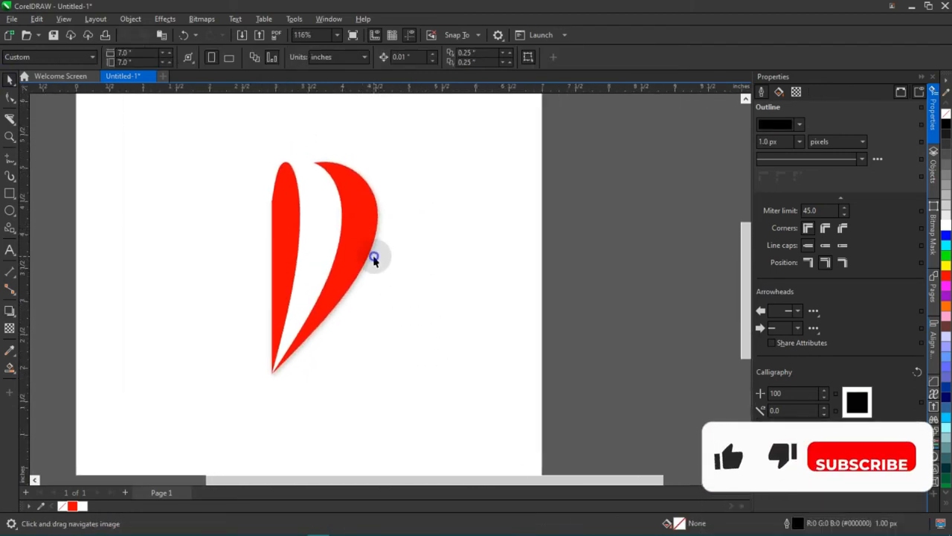
pyautogui.scroll(2, 381, 258)
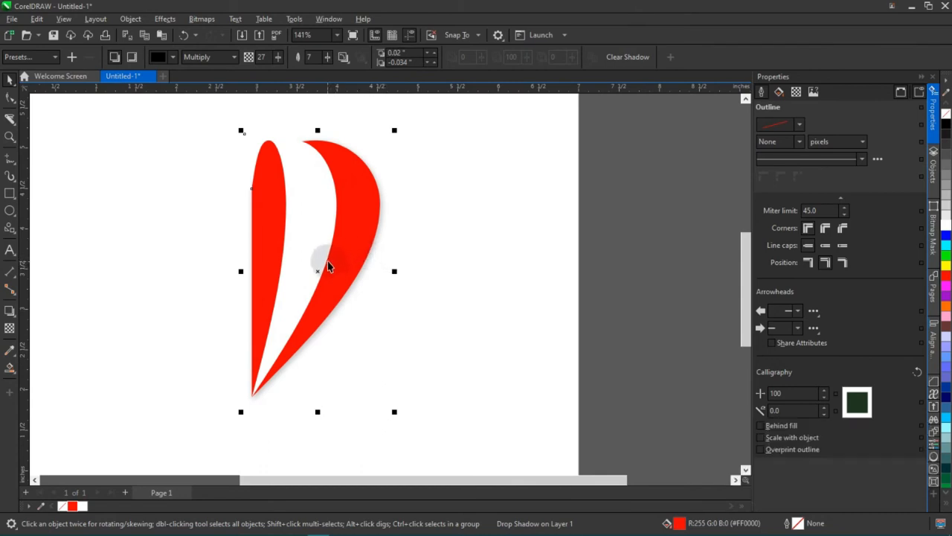
pyautogui.click(317, 226)
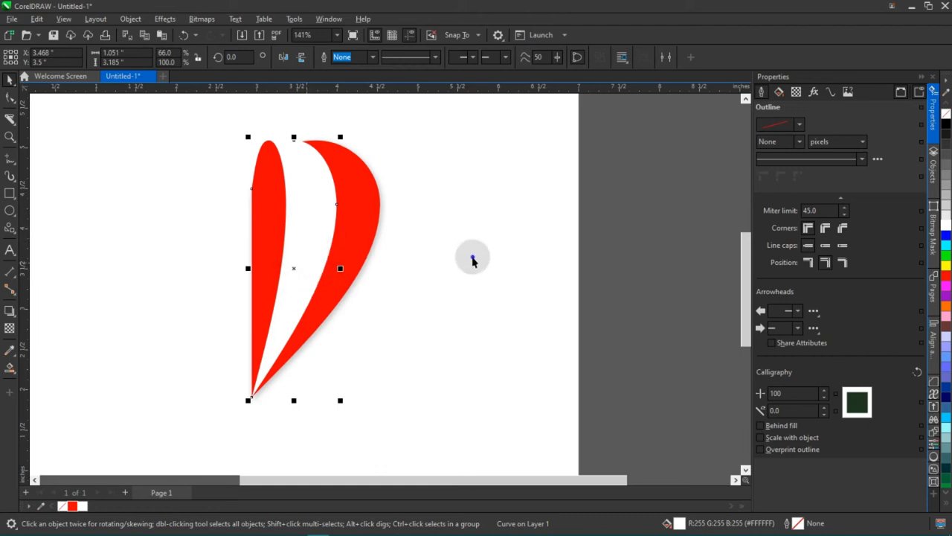
pyautogui.click(361, 295)
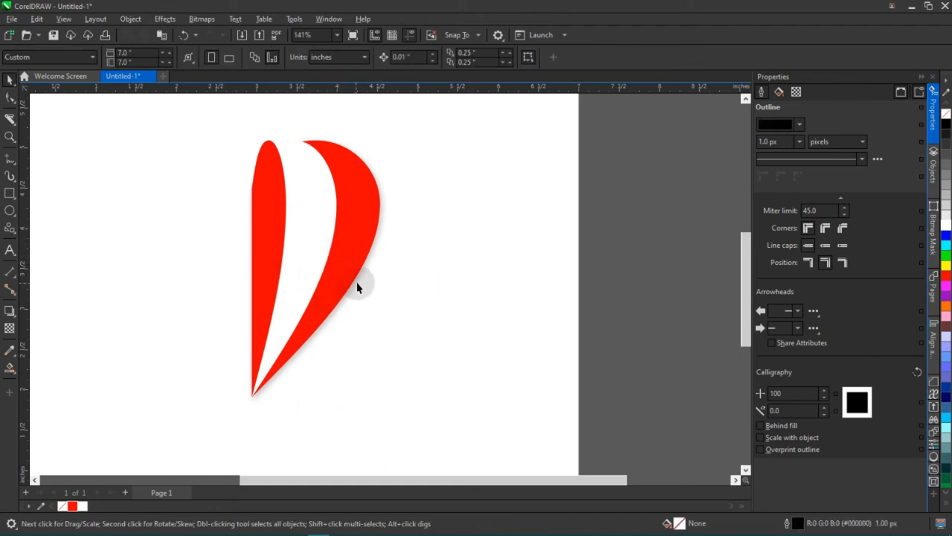
# Set the Attributes Eyedropper to include the Shadow effect when copying attributes.
pyautogui.click(14, 357)
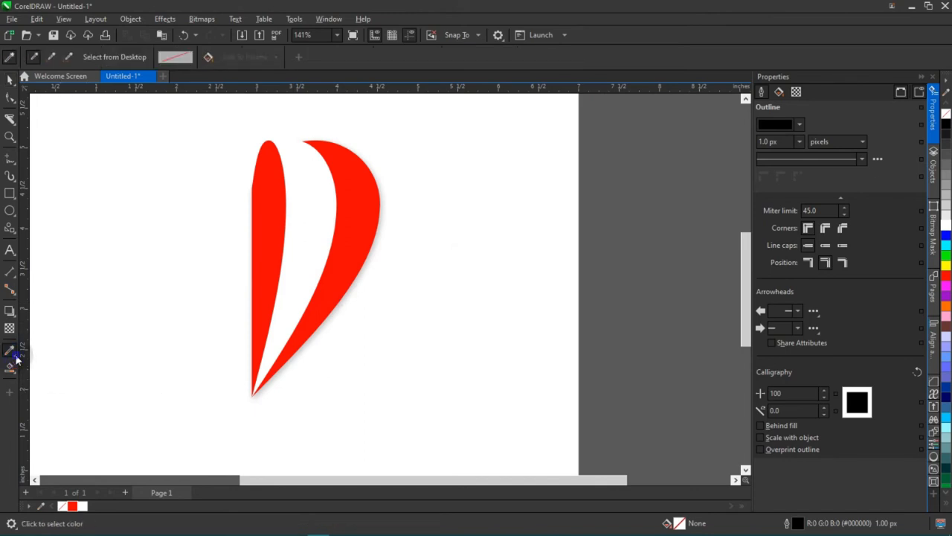
pyautogui.click(15, 359)
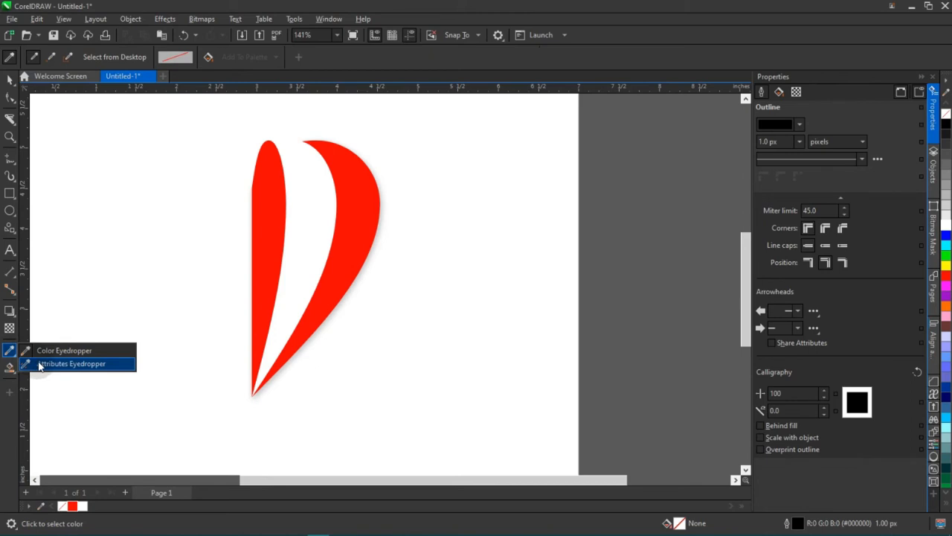
pyautogui.click(40, 366)
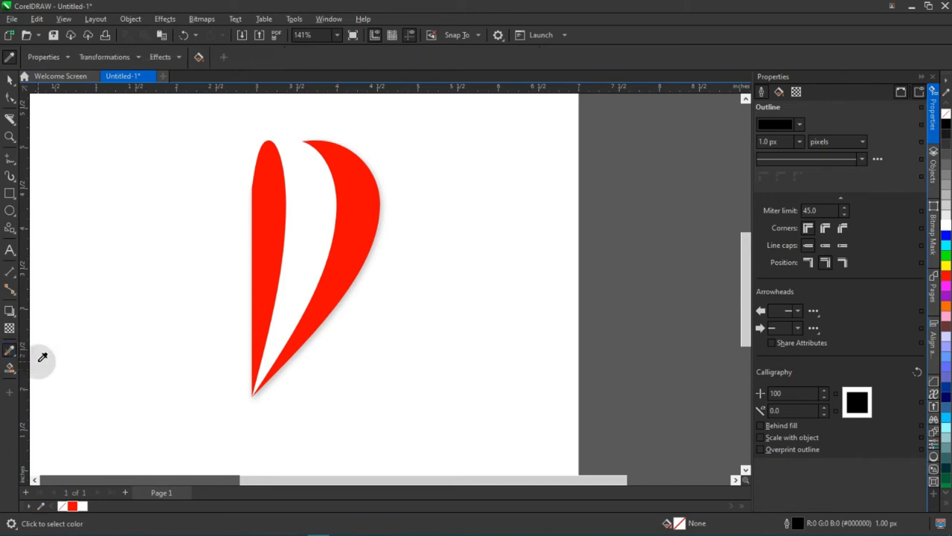
pyautogui.click(67, 57)
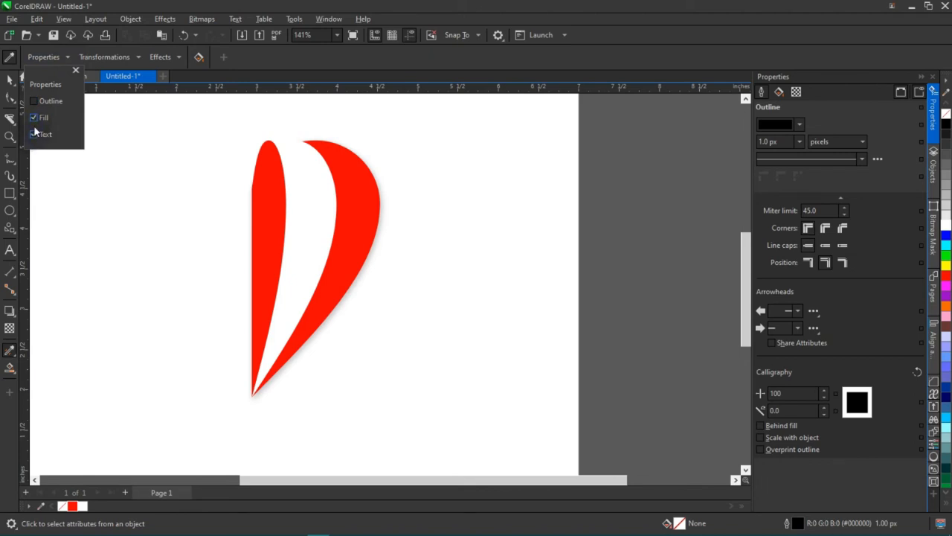
pyautogui.click(138, 58)
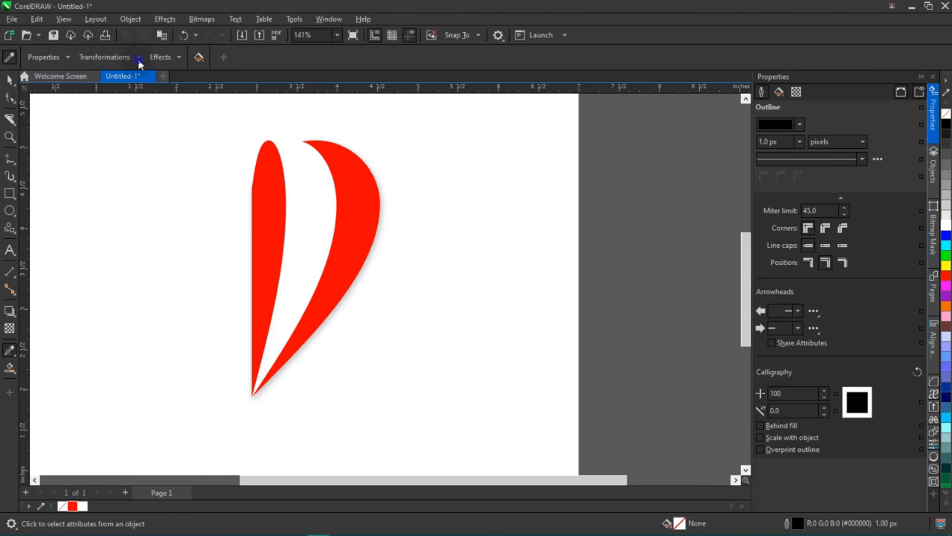
pyautogui.click(177, 57)
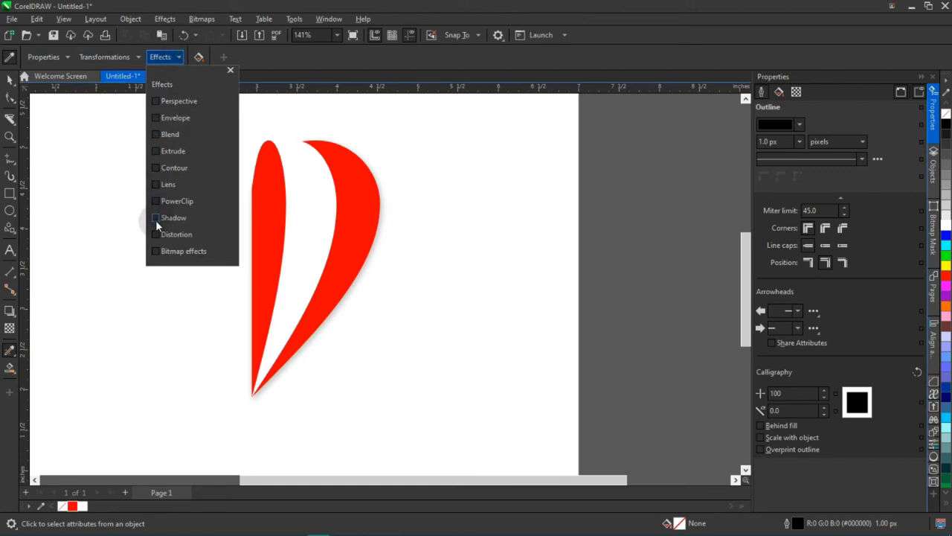
# Try copying the large red half's drop shadow onto the white and narrow red pieces.
pyautogui.click(370, 268)
pyautogui.click(355, 275)
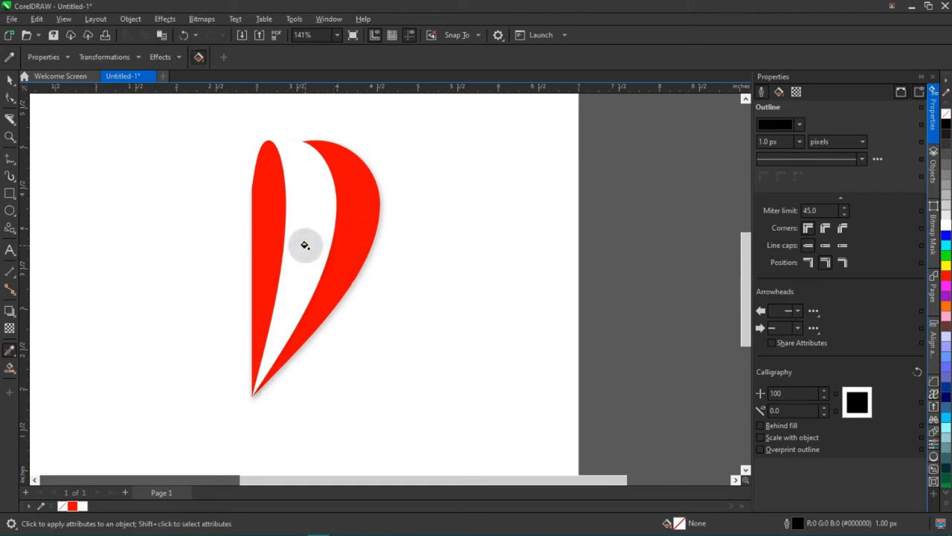
pyautogui.click(272, 232)
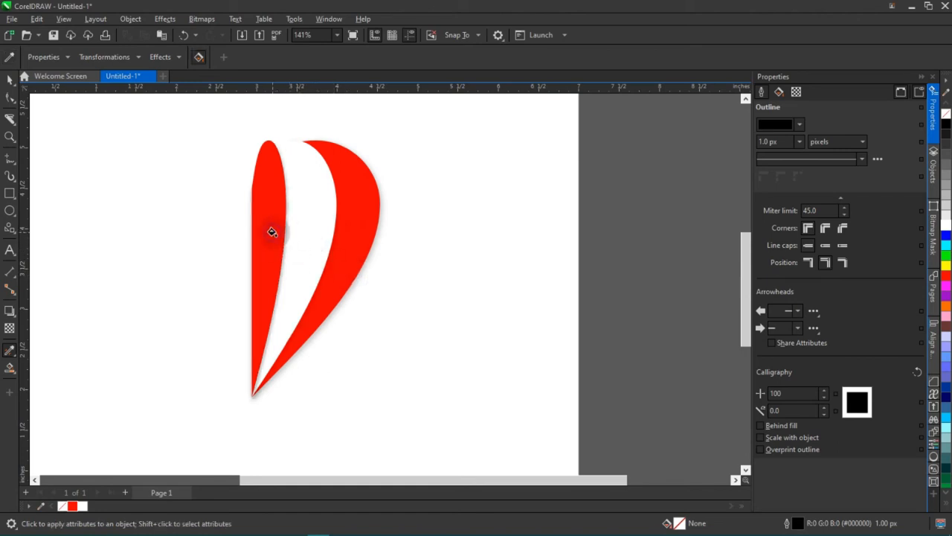
pyautogui.click(10, 79)
pyautogui.scroll(-2, 461, 314)
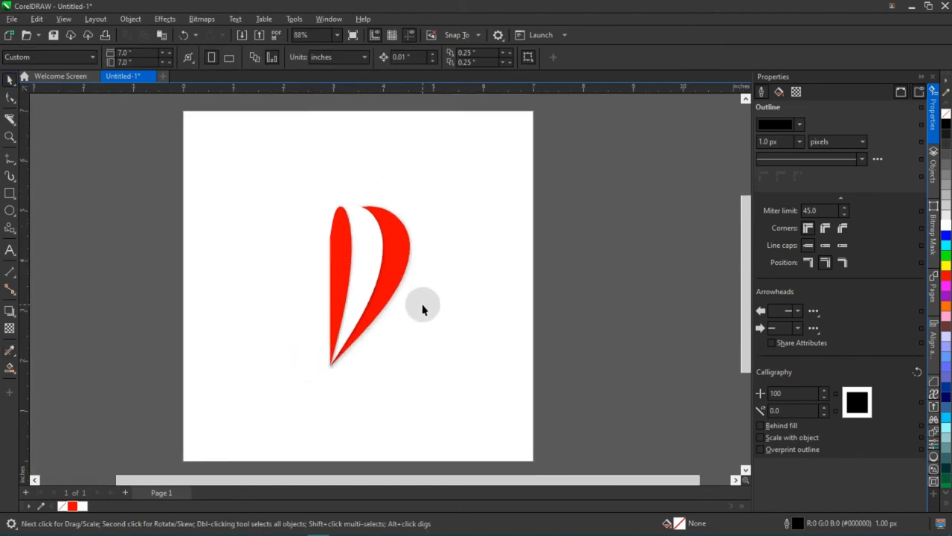
pyautogui.scroll(6, 374, 308)
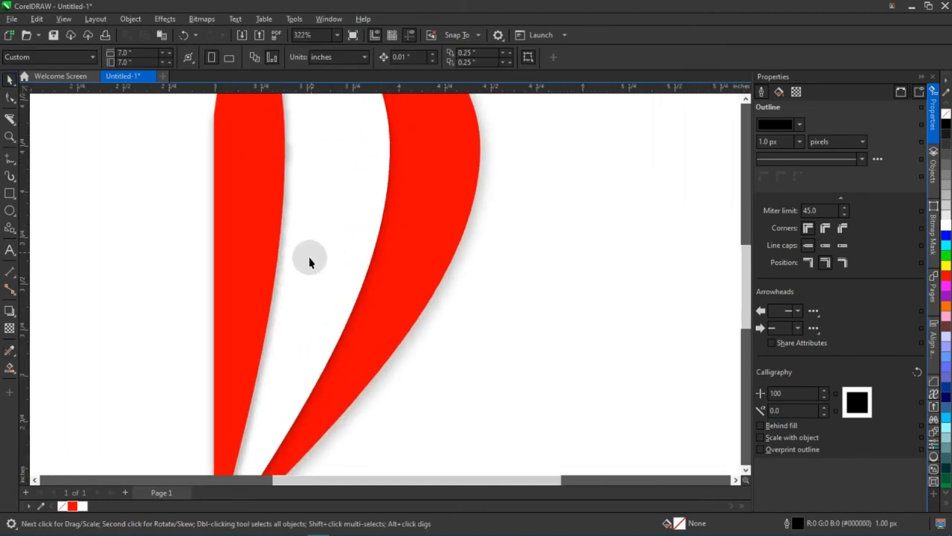
pyautogui.scroll(-3, 312, 260)
pyautogui.scroll(2, 348, 262)
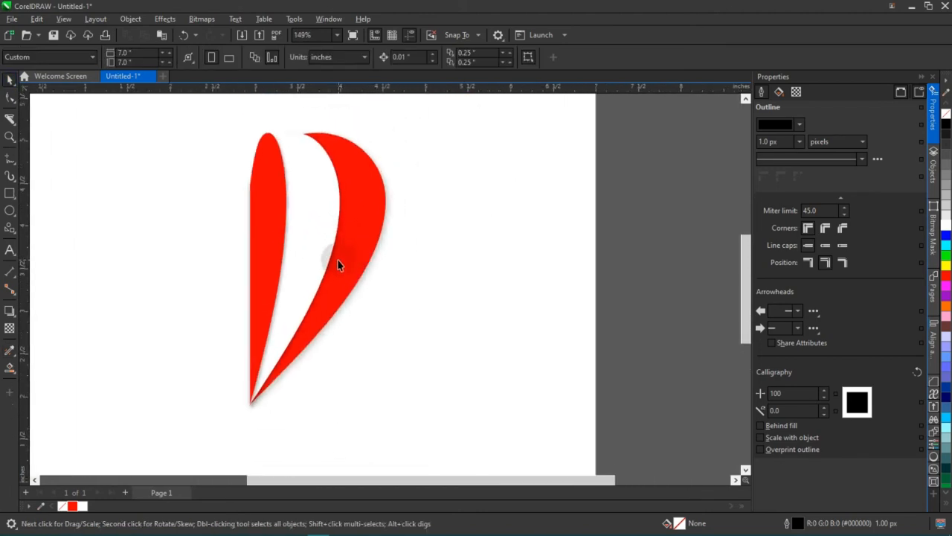
# Add a drop shadow to the white piece, offset about 0.053 inches right and 0.045 inches down.
pyautogui.click(333, 259)
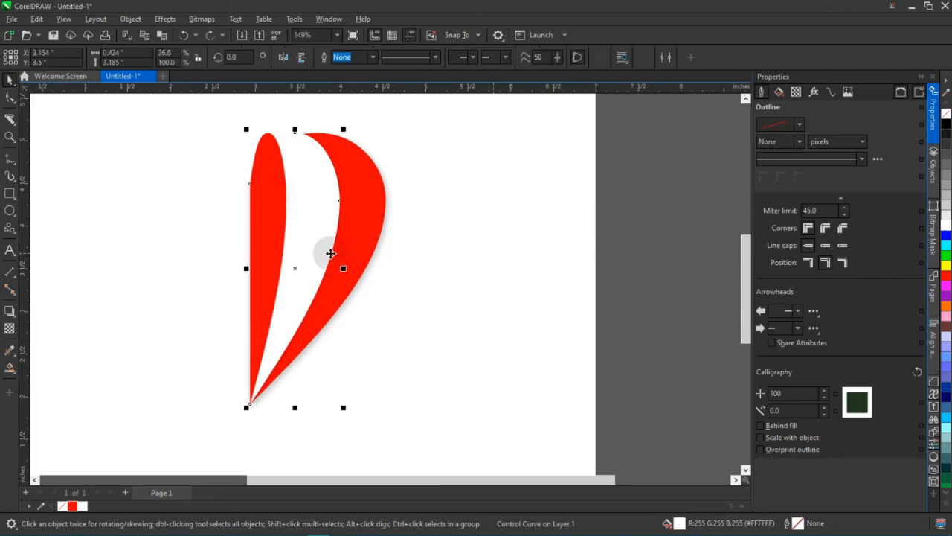
pyautogui.click(9, 310)
pyautogui.moveTo(309, 235); pyautogui.dragTo(343, 298)
pyautogui.moveTo(343, 297); pyautogui.dragTo(342, 298)
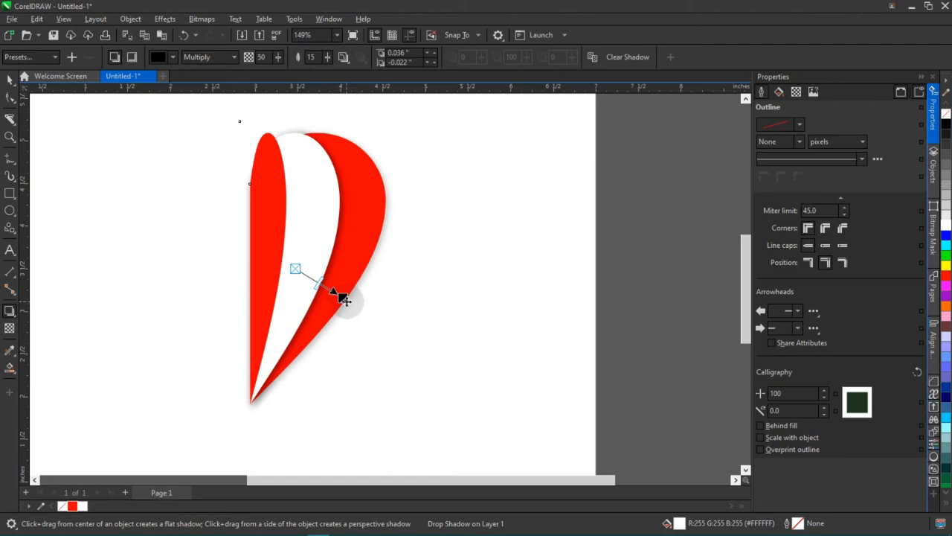
pyautogui.scroll(1, 344, 299)
pyautogui.scroll(1, 358, 342)
pyautogui.moveTo(348, 355); pyautogui.dragTo(351, 373)
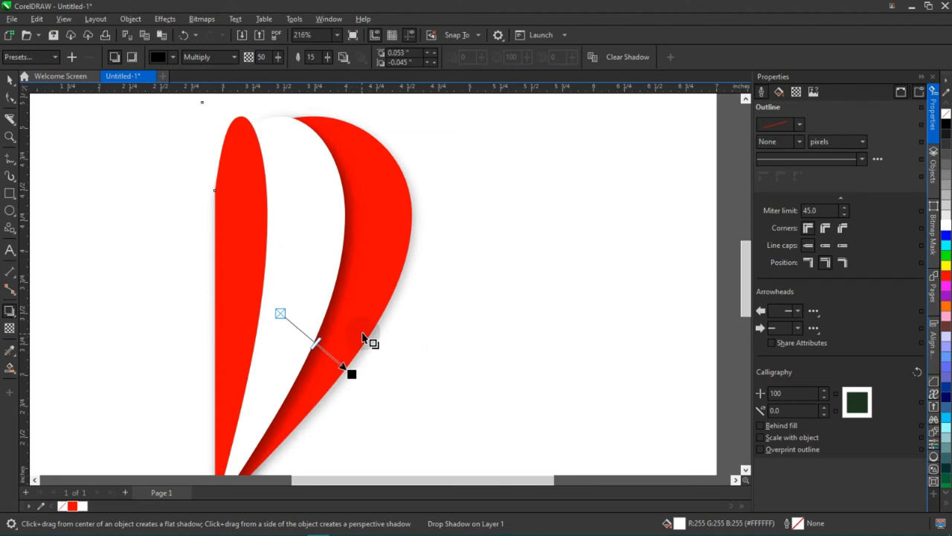
# Examine the white piece's drop shadow over the large red half.
pyautogui.scroll(-2, 335, 294)
pyautogui.scroll(1, 350, 297)
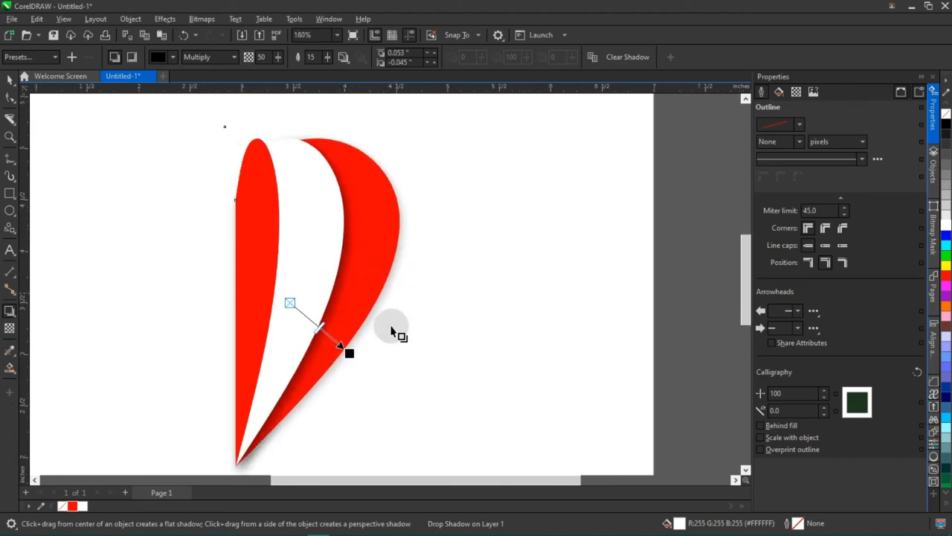
pyautogui.scroll(-1, 362, 338)
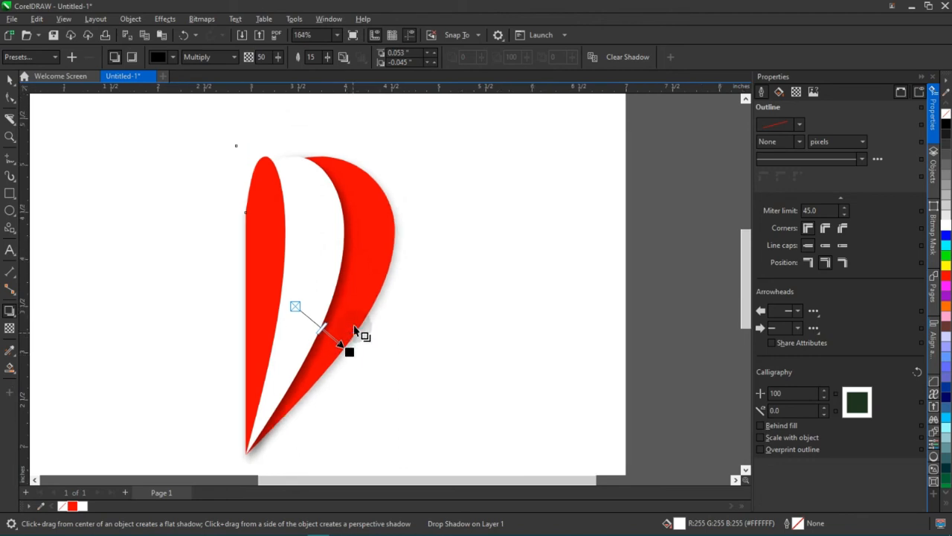
pyautogui.click(11, 80)
pyautogui.scroll(-1, 431, 249)
pyautogui.click(580, 263)
pyautogui.scroll(1, 366, 316)
pyautogui.click(368, 255)
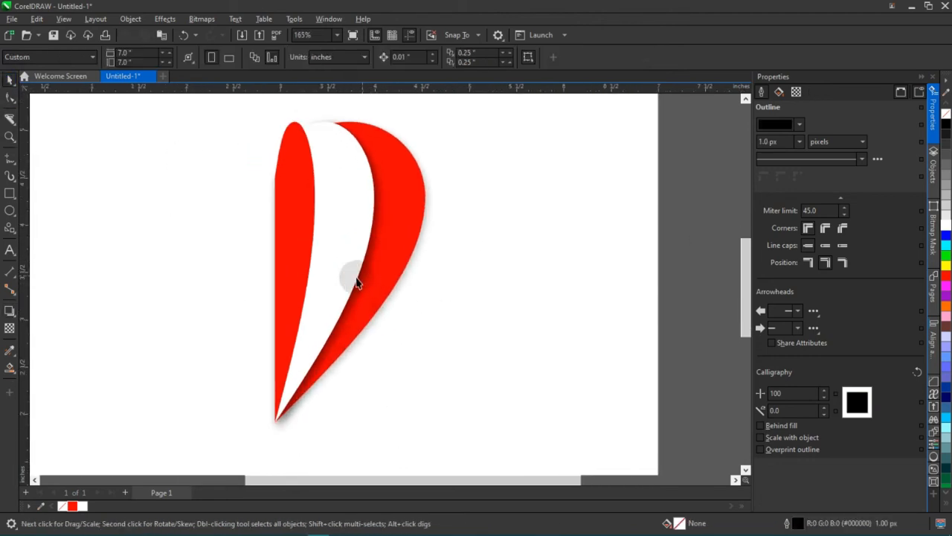
# Try copying the white piece's drop shadow onto the narrow red piece with the Attributes Eyedropper.
pyautogui.click(301, 242)
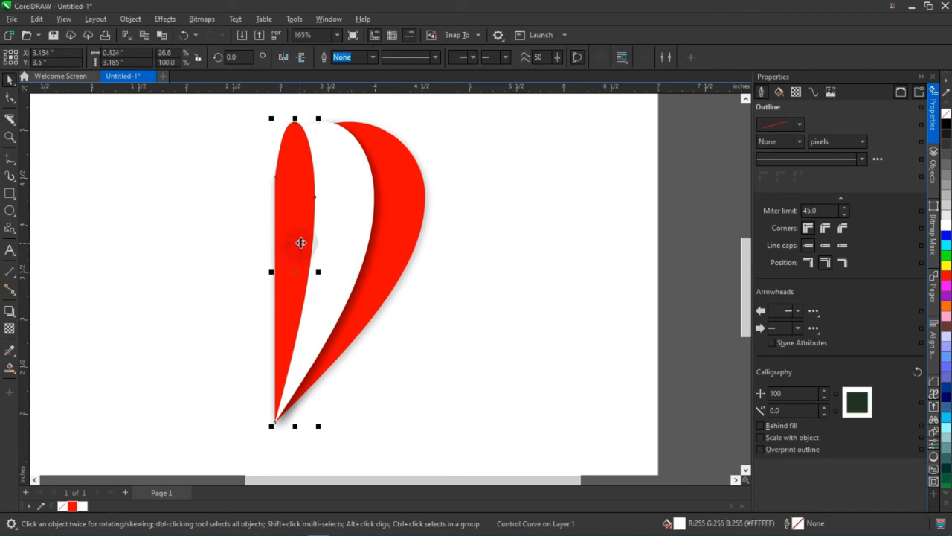
pyautogui.click(293, 247)
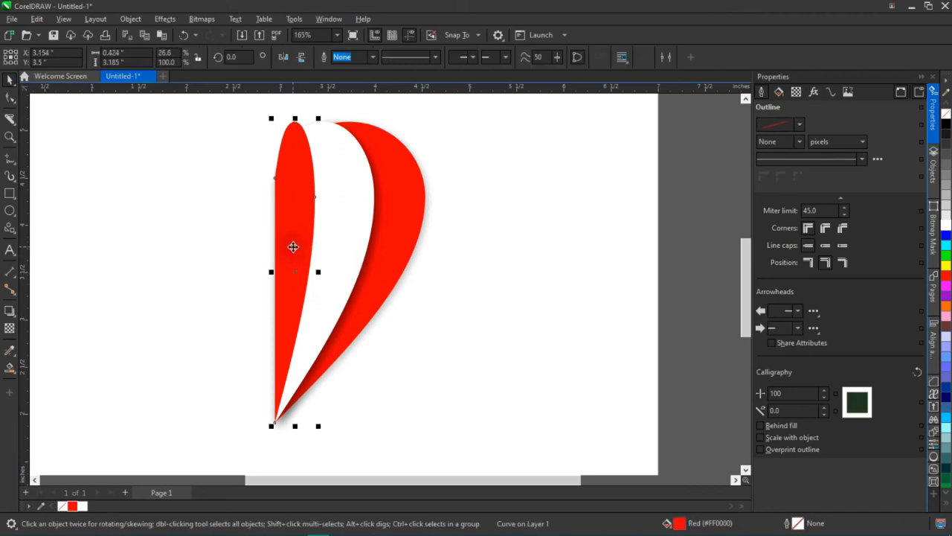
pyautogui.click(9, 351)
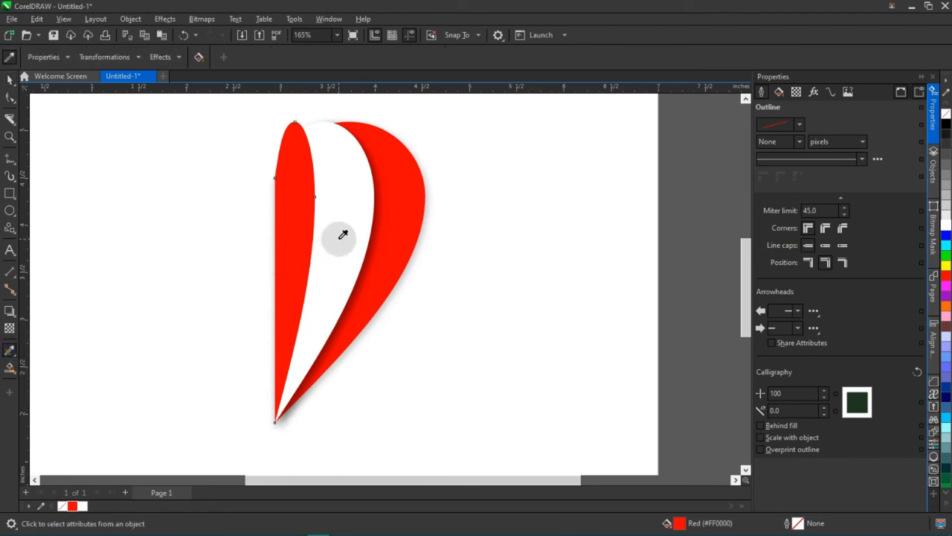
pyautogui.click(9, 80)
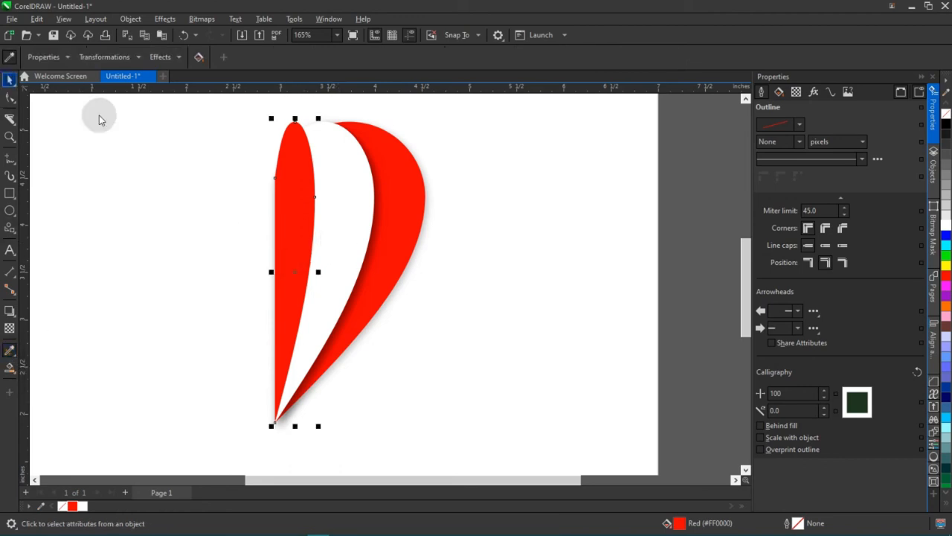
pyautogui.click(345, 246)
pyautogui.click(9, 351)
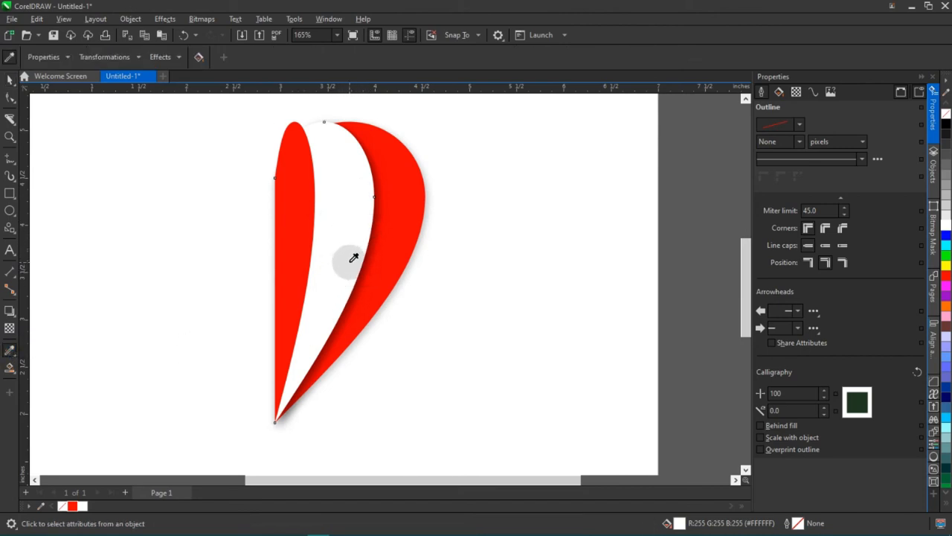
pyautogui.click(339, 241)
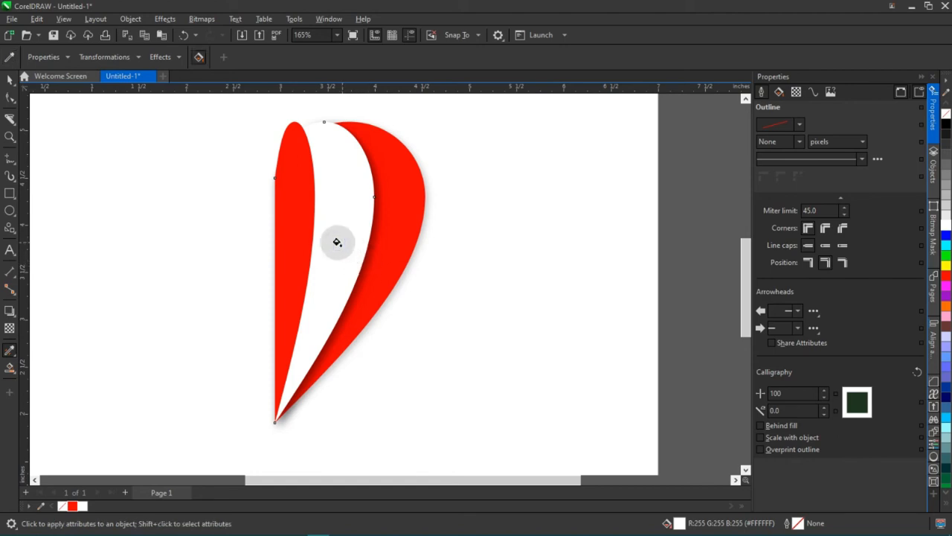
pyautogui.click(287, 233)
pyautogui.scroll(-1, 315, 236)
pyautogui.scroll(1, 316, 255)
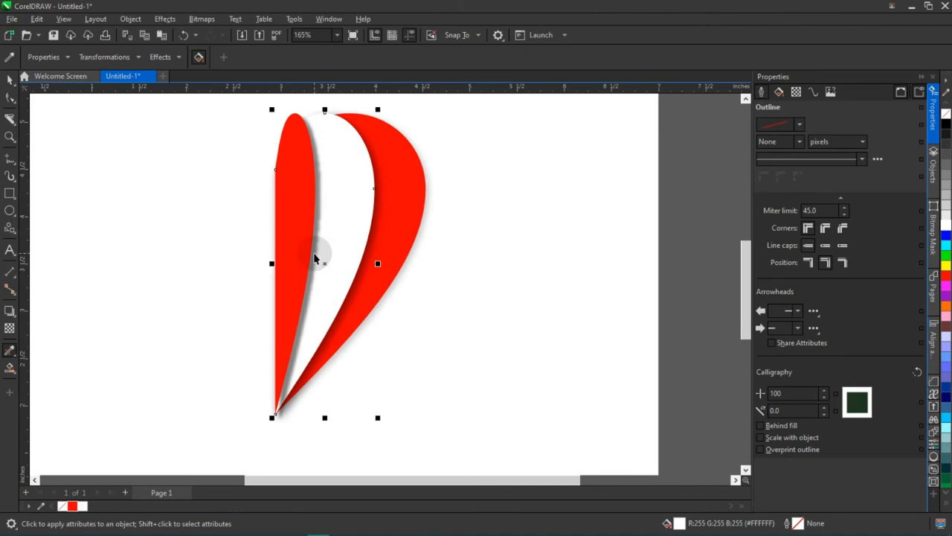
pyautogui.press('space')
pyautogui.click(474, 246)
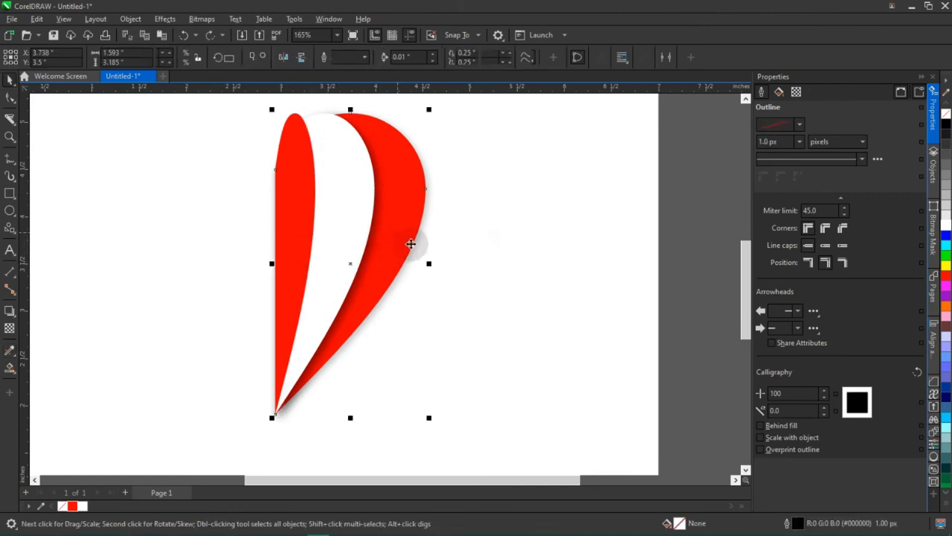
# Copy the large red half's drop shadow onto the narrow red piece with the Attributes Eyedropper.
pyautogui.click(10, 349)
pyautogui.click(290, 246)
pyautogui.click(354, 305)
pyautogui.press('space')
pyautogui.scroll(-2, 354, 305)
pyautogui.click(549, 224)
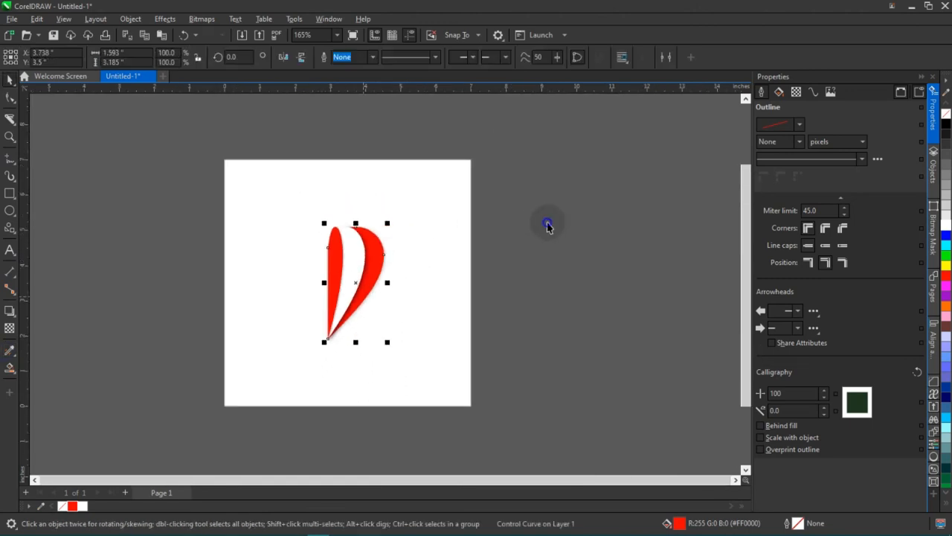
# Group the red and white half-heart pieces together with their drop shadows.
pyautogui.scroll(1, 310, 304)
pyautogui.moveTo(587, 157)
pyautogui.mouseDown()
pyautogui.moveTo(308, 400)
pyautogui.moveTo(255, 425)
pyautogui.mouseUp()
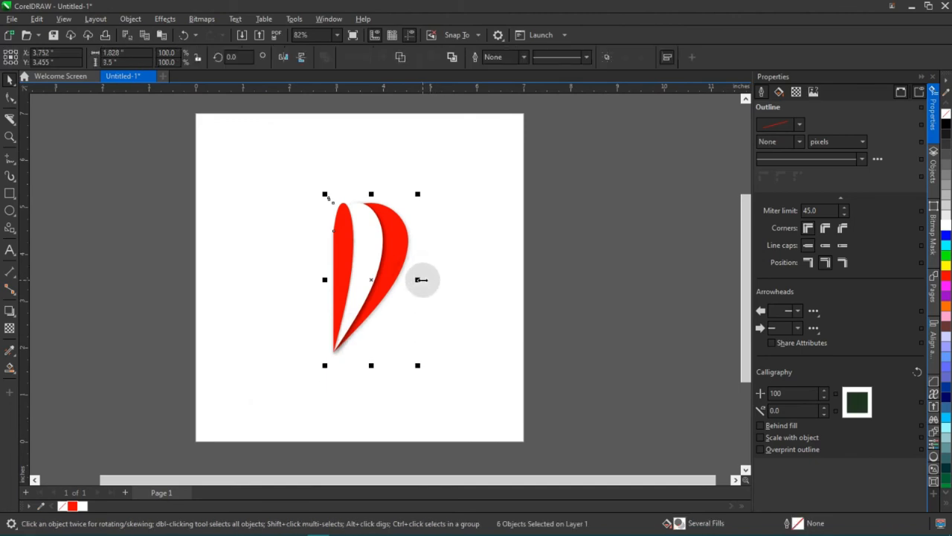
pyautogui.moveTo(617, 144); pyautogui.dragTo(216, 436)
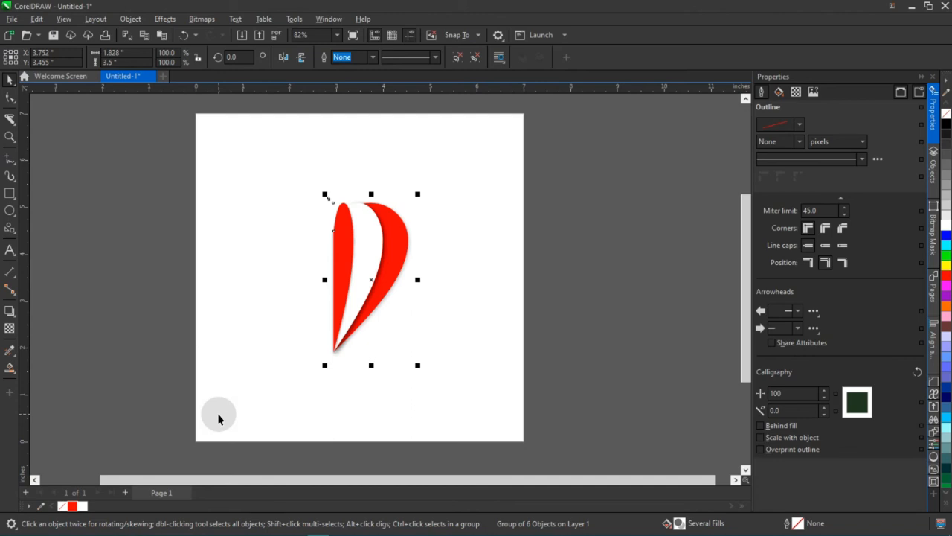
# Try moving the grouped half-heart, and try duplicating it with the copy placed up and to the right, undoing both.
pyautogui.moveTo(393, 261); pyautogui.dragTo(502, 240)
pyautogui.hotkey('ctrl', 'z')
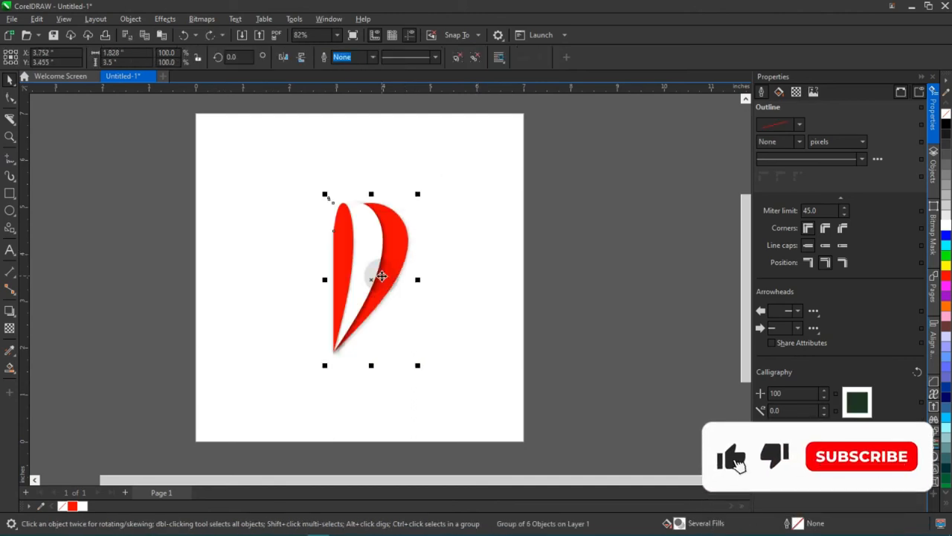
pyautogui.hotkey('ctrl', 'd')
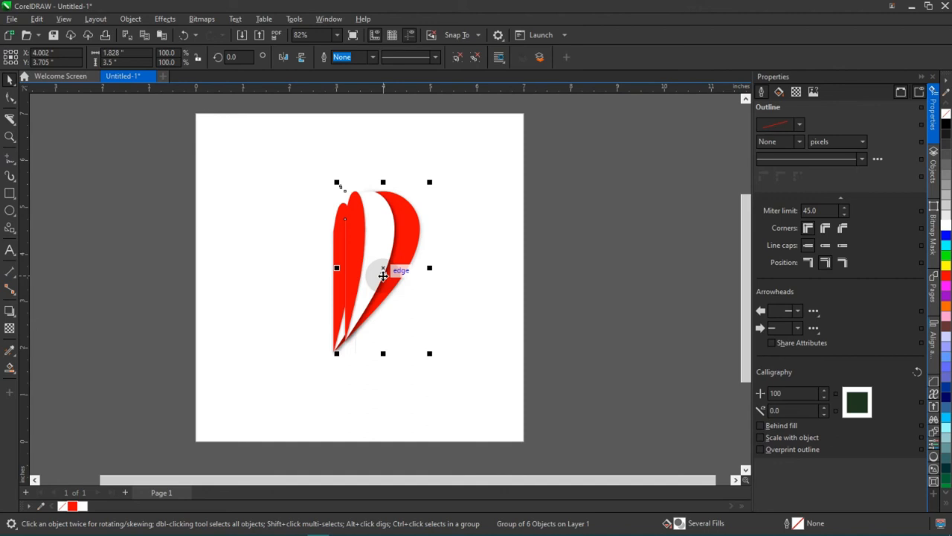
pyautogui.scroll(1, 368, 279)
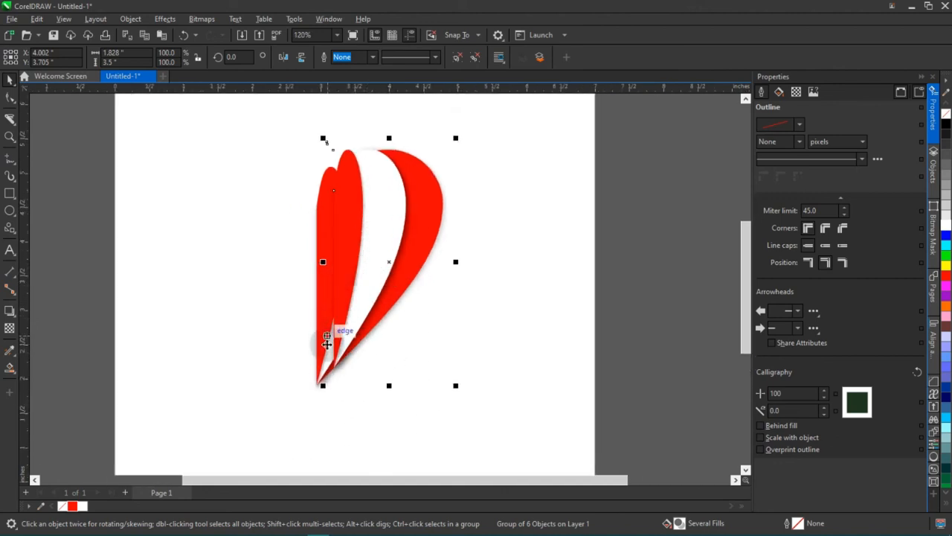
pyautogui.moveTo(309, 386); pyautogui.dragTo(379, 285)
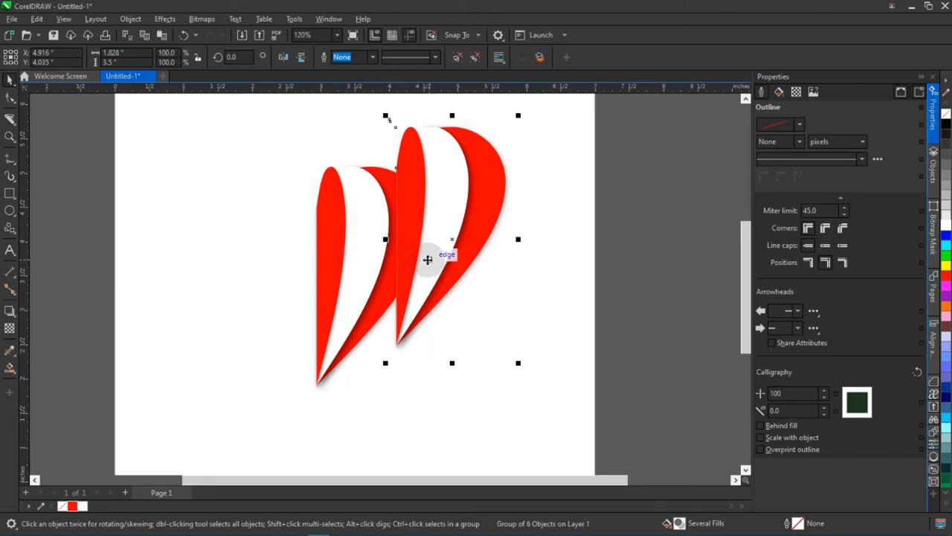
pyautogui.hotkey('ctrl', 'z')
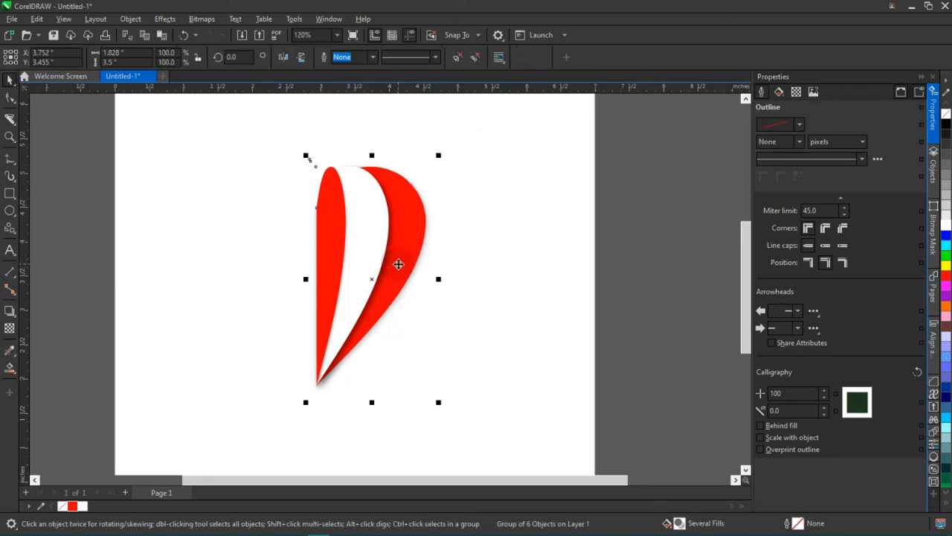
# Duplicate the grouped half-heart in place and try flipping a copy across its straight left edge.
pyautogui.moveTo(364, 272); pyautogui.dragTo(448, 273)
pyautogui.hotkey('ctrl', 'z')
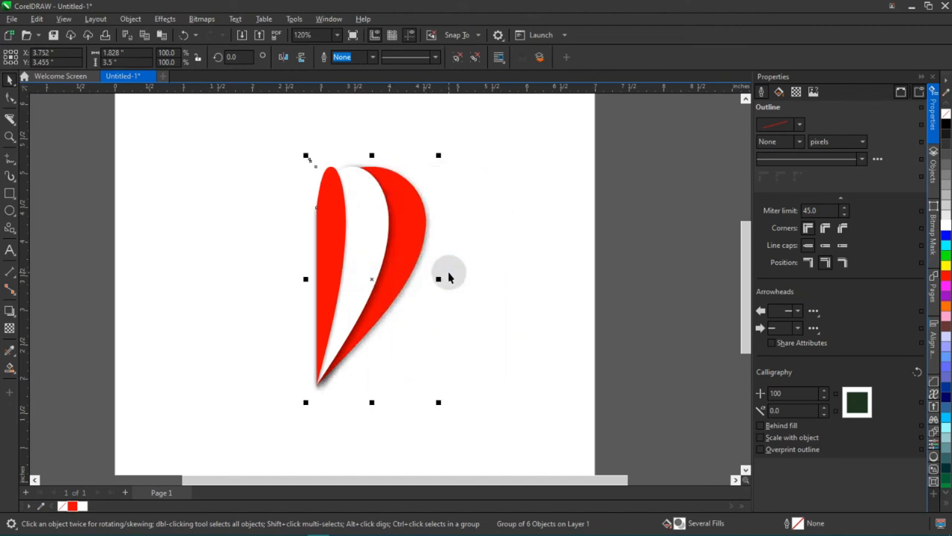
pyautogui.moveTo(438, 279); pyautogui.dragTo(284, 282)
pyautogui.rightClick(284, 282)
pyautogui.click(509, 281)
pyautogui.scroll(-3, 322, 307)
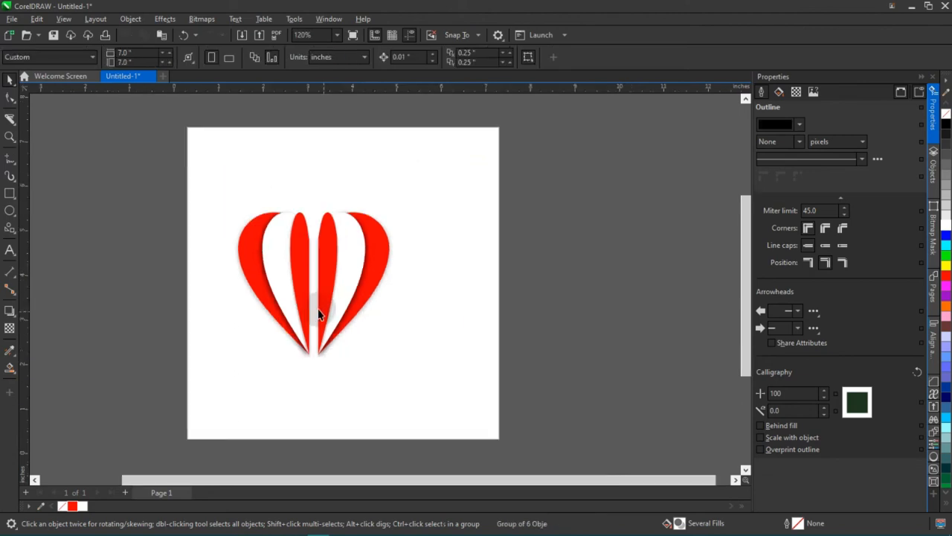
pyautogui.scroll(2, 321, 302)
pyautogui.hotkey('ctrl', 'z')
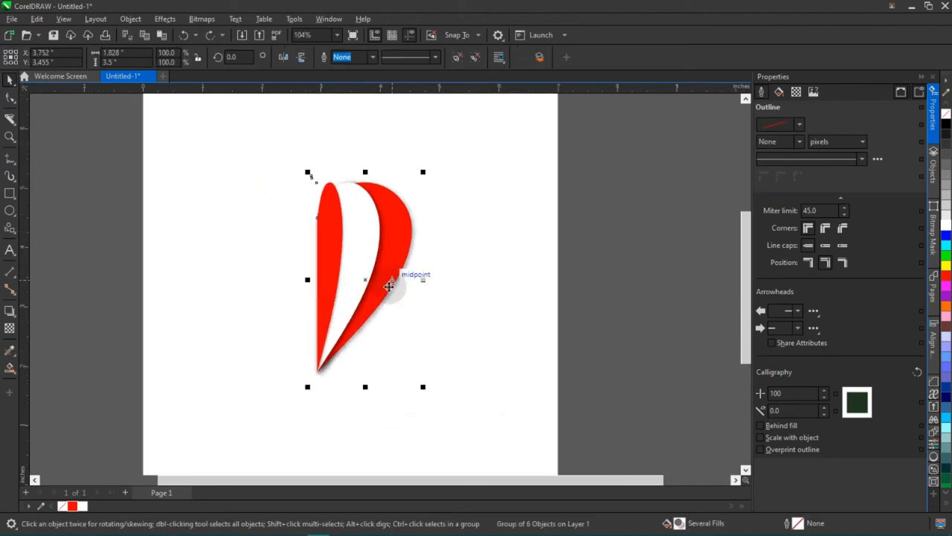
# Try moving the duplicate half-heart to the right and mirroring it horizontally, undoing both changes.
pyautogui.moveTo(367, 281); pyautogui.dragTo(432, 281)
pyautogui.rightClick(432, 281)
pyautogui.hotkey('ctrl', 'z')
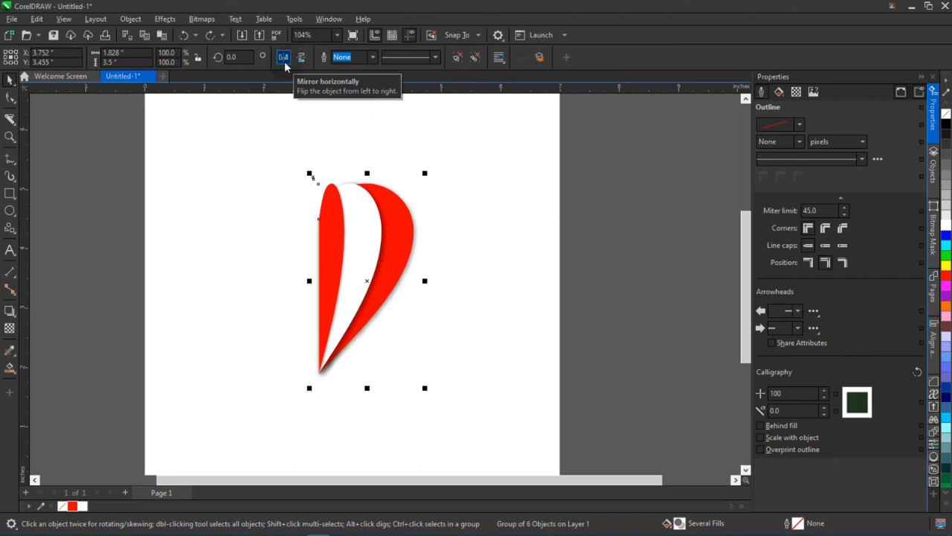
pyautogui.click(284, 58)
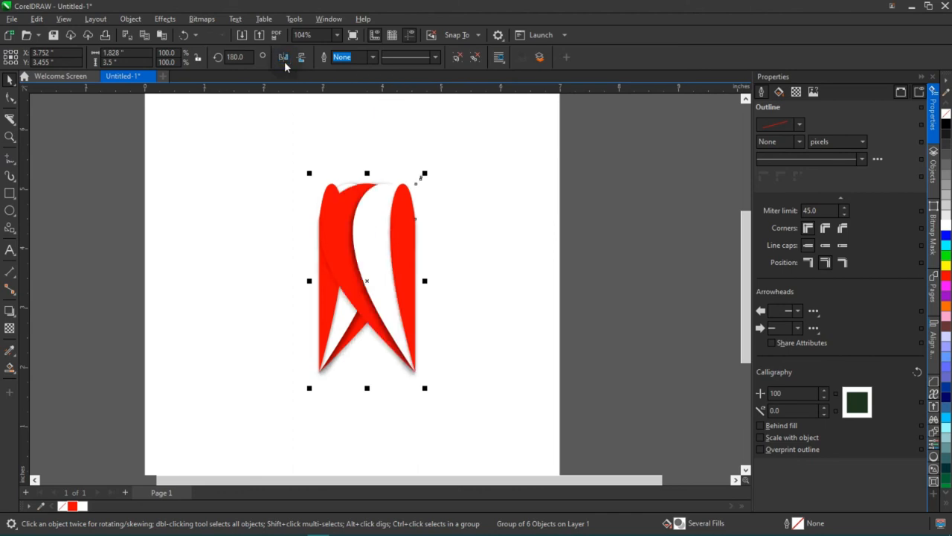
pyautogui.hotkey('ctrl', 'z')
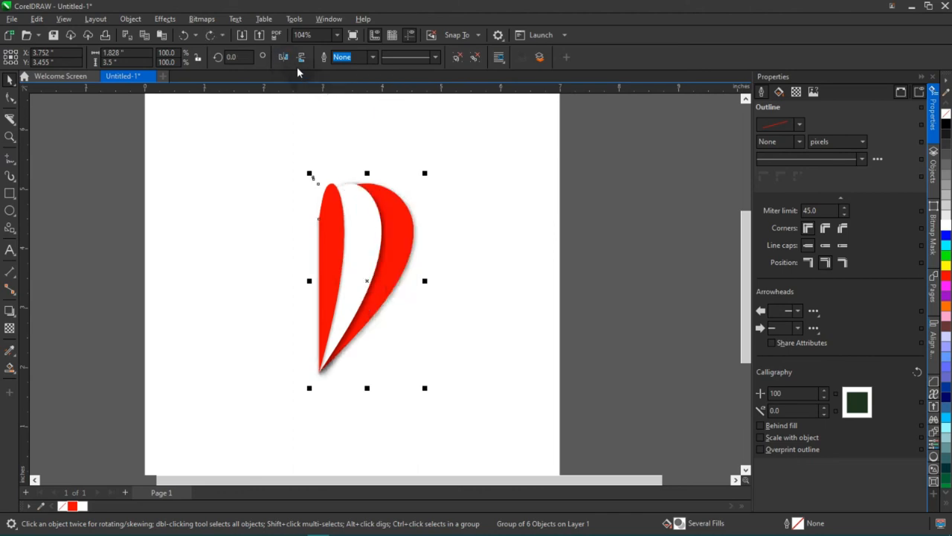
# Mirror the duplicate half-heart horizontally and move it left beside the original, centred at about X 2.097 inches.
pyautogui.click(283, 58)
pyautogui.moveTo(389, 255); pyautogui.dragTo(296, 266)
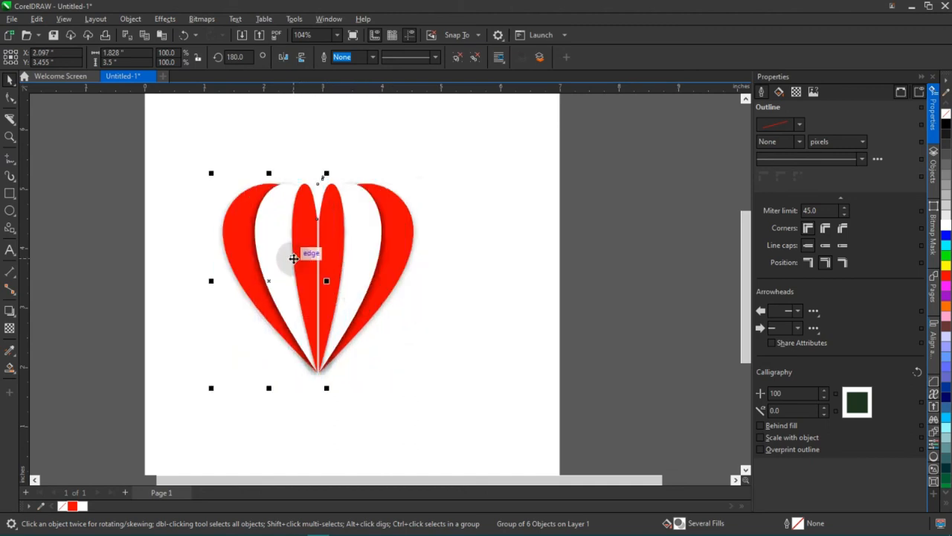
pyautogui.scroll(1, 296, 268)
pyautogui.click(484, 214)
pyautogui.scroll(-4, 380, 238)
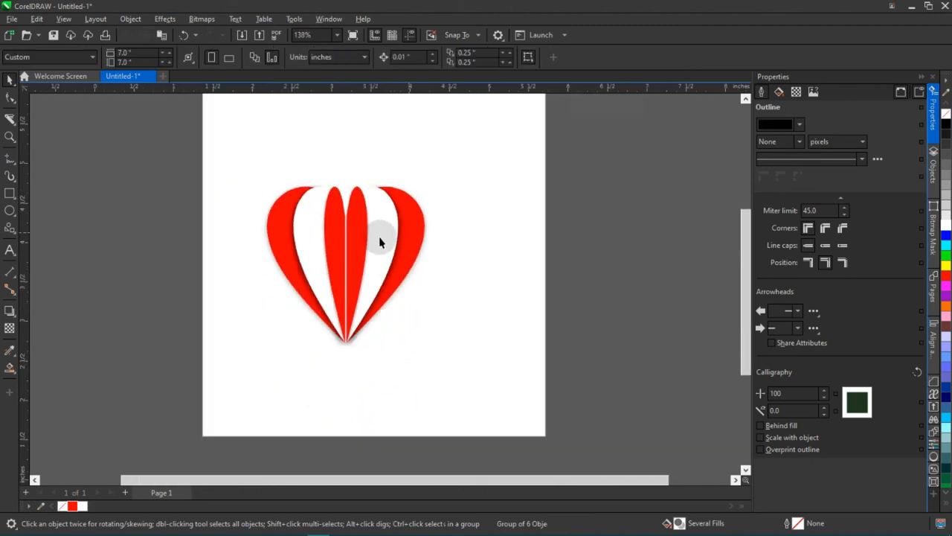
# Nudge the mirrored half right to X 2.137 inches to close the gap between the two halves.
pyautogui.scroll(3, 374, 256)
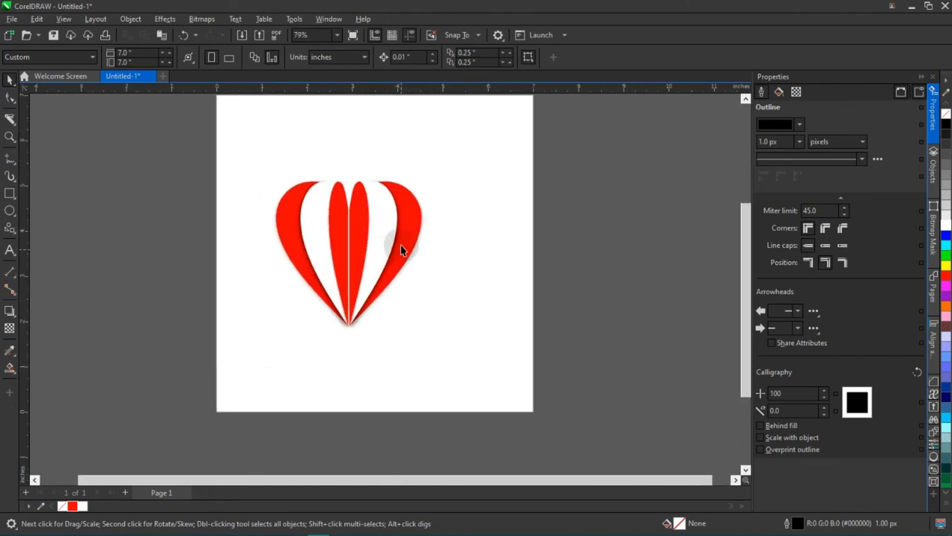
pyautogui.scroll(-2, 375, 248)
pyautogui.scroll(2, 375, 250)
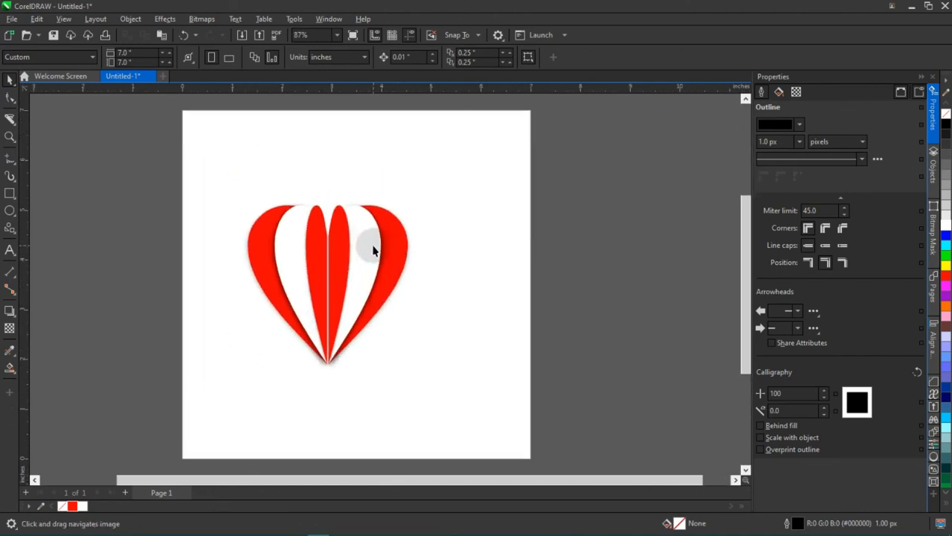
pyautogui.scroll(1, 372, 256)
pyautogui.scroll(-1, 368, 255)
pyautogui.scroll(1, 256, 272)
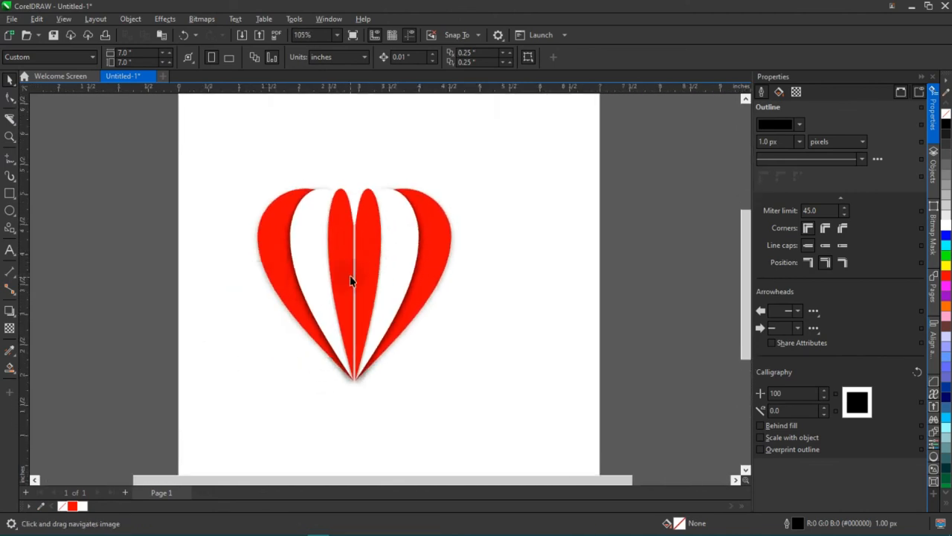
pyautogui.scroll(2, 357, 273)
pyautogui.moveTo(328, 291); pyautogui.dragTo(332, 290)
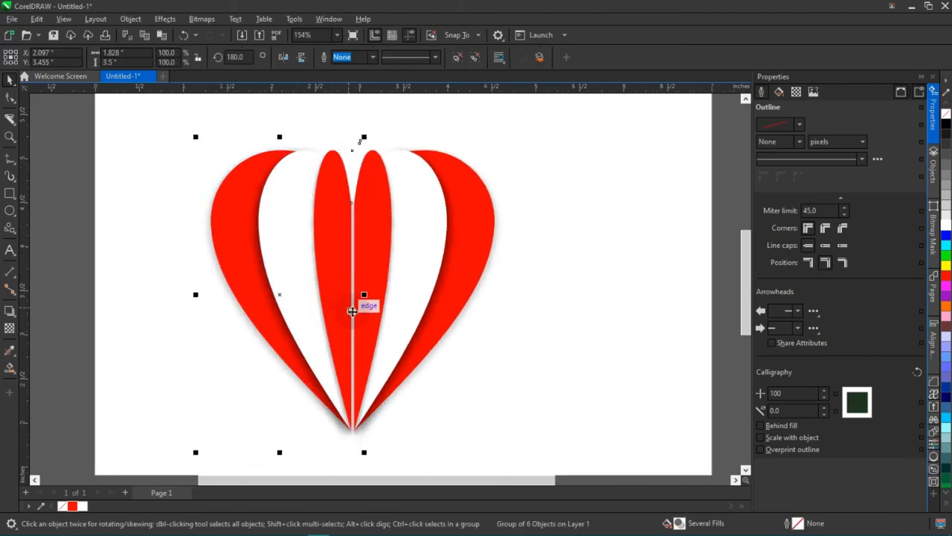
pyautogui.scroll(1, 352, 312)
pyautogui.scroll(1, 352, 311)
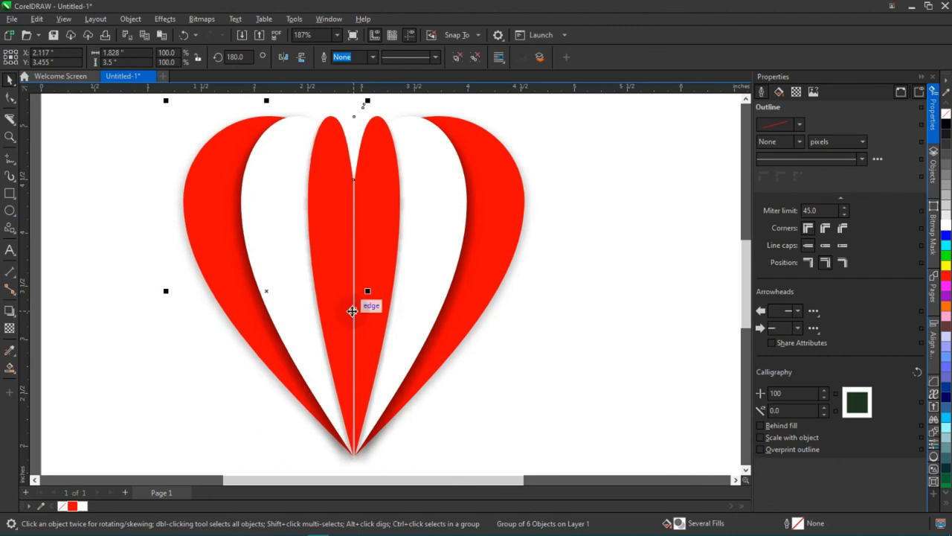
pyautogui.scroll(-5, 352, 311)
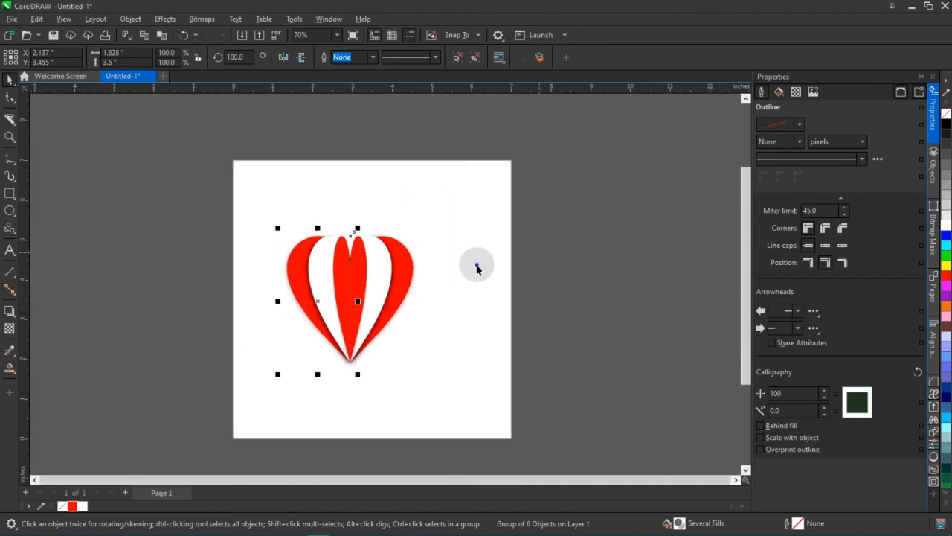
# Group both halves of the heart and center the group on the page.
pyautogui.click(479, 263)
pyautogui.moveTo(506, 206); pyautogui.dragTo(202, 415)
pyautogui.hotkey('ctrl', 'g')
pyautogui.press('p')
pyautogui.click(598, 220)
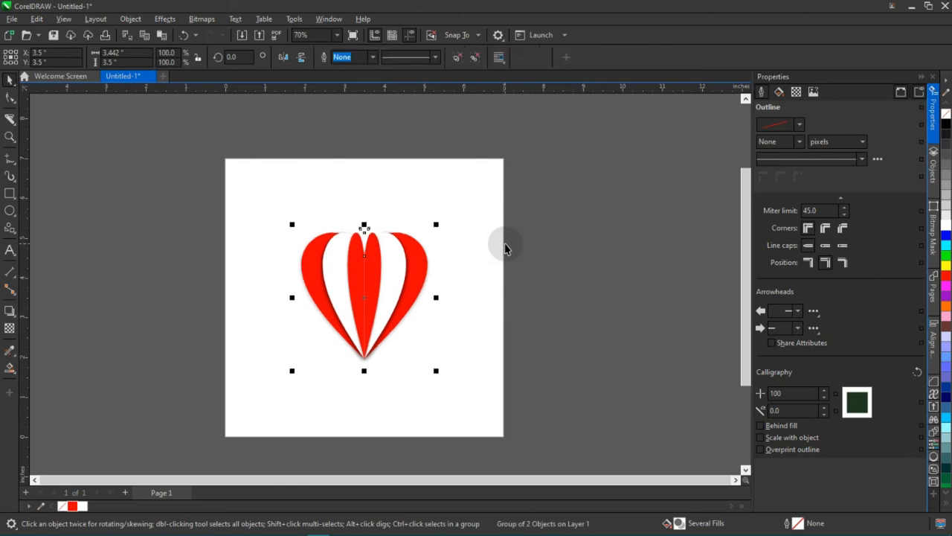
# Add a page-sized 7 by 7 inch rectangle behind the heart.
pyautogui.doubleClick(9, 194)
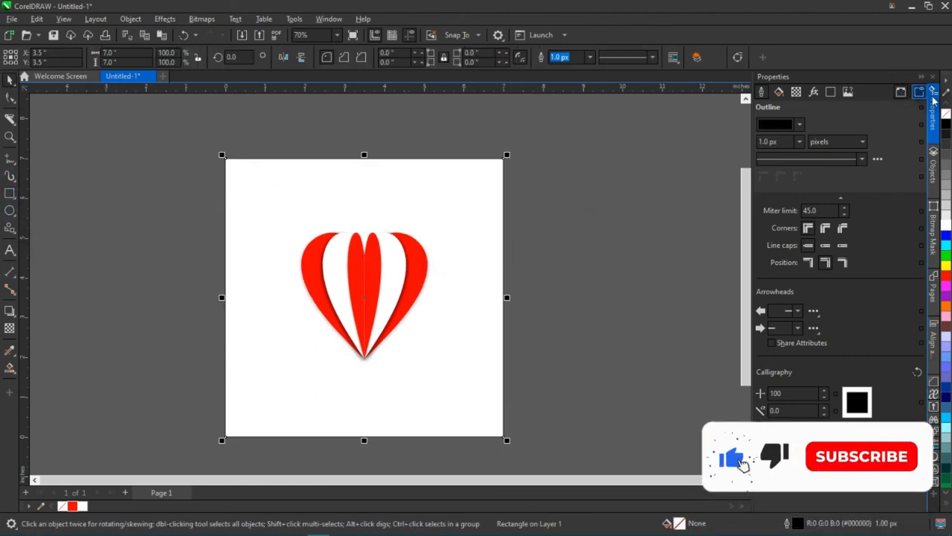
# Remove the background rectangle's outline and give it a uniform orange fill of #FFAE00.
pyautogui.rightClick(946, 113)
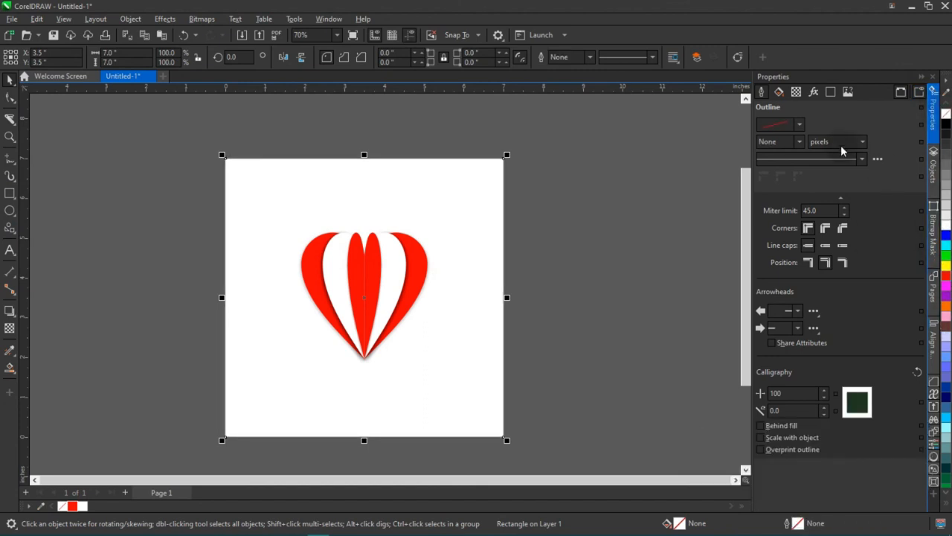
pyautogui.click(778, 91)
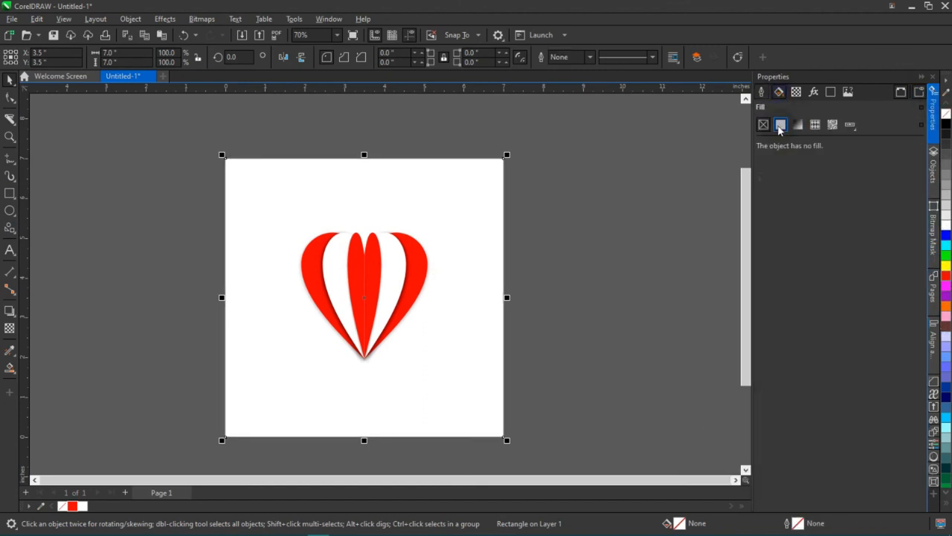
pyautogui.click(781, 124)
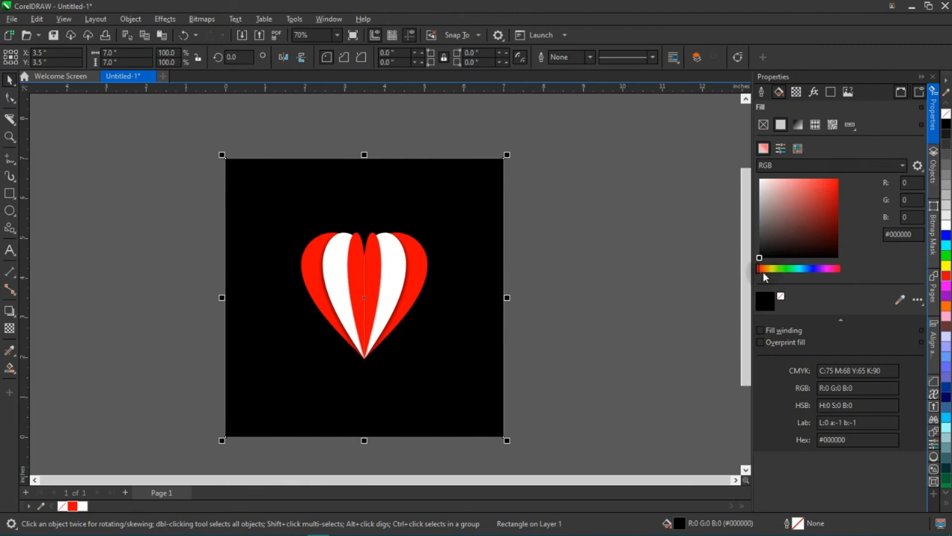
pyautogui.click(769, 268)
pyautogui.moveTo(770, 271); pyautogui.dragTo(770, 271)
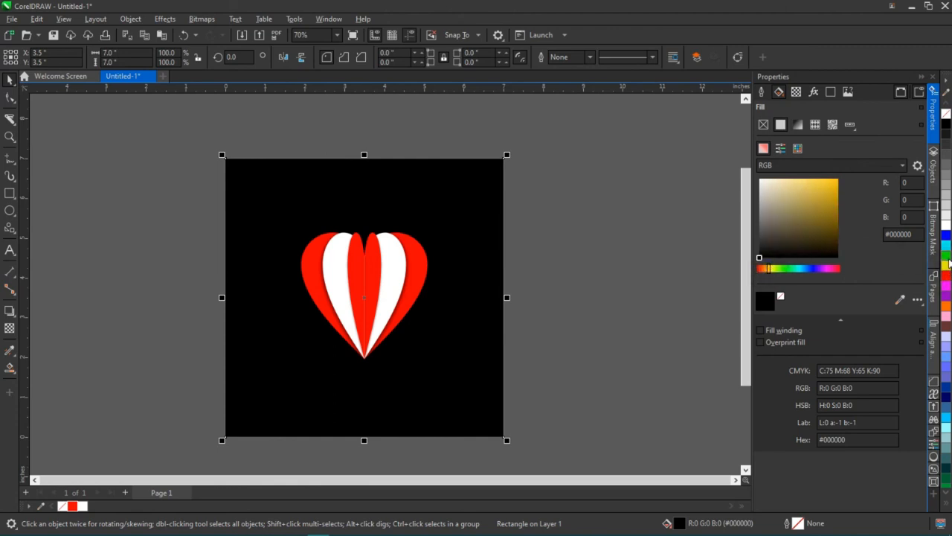
pyautogui.click(946, 264)
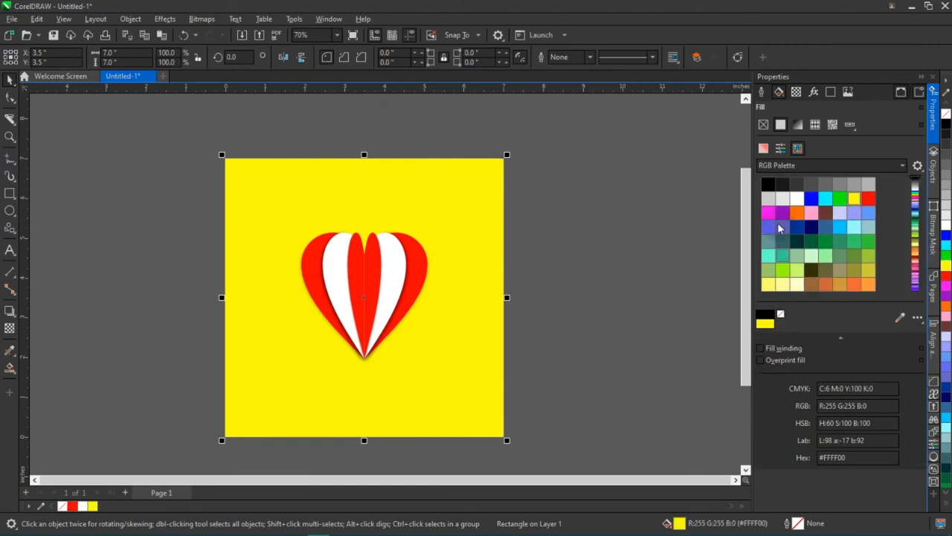
pyautogui.click(764, 148)
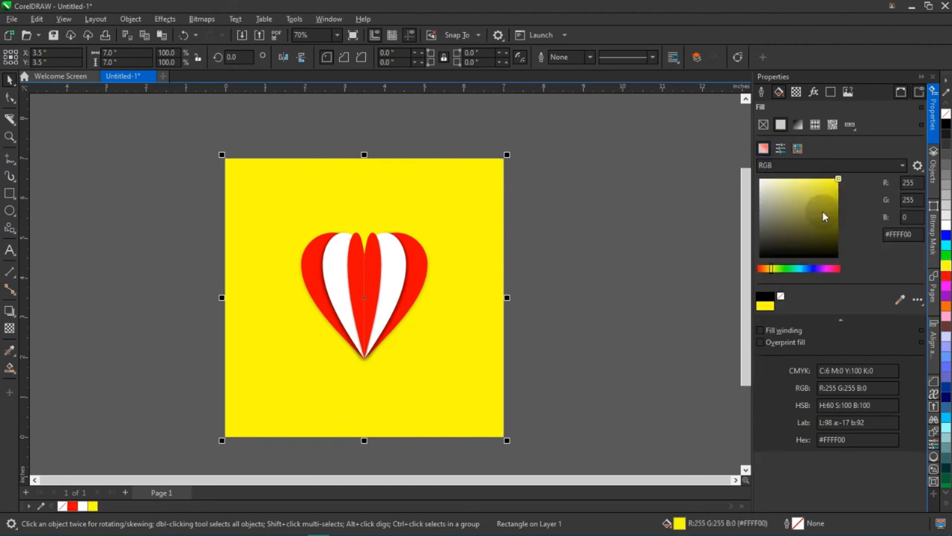
pyautogui.click(768, 269)
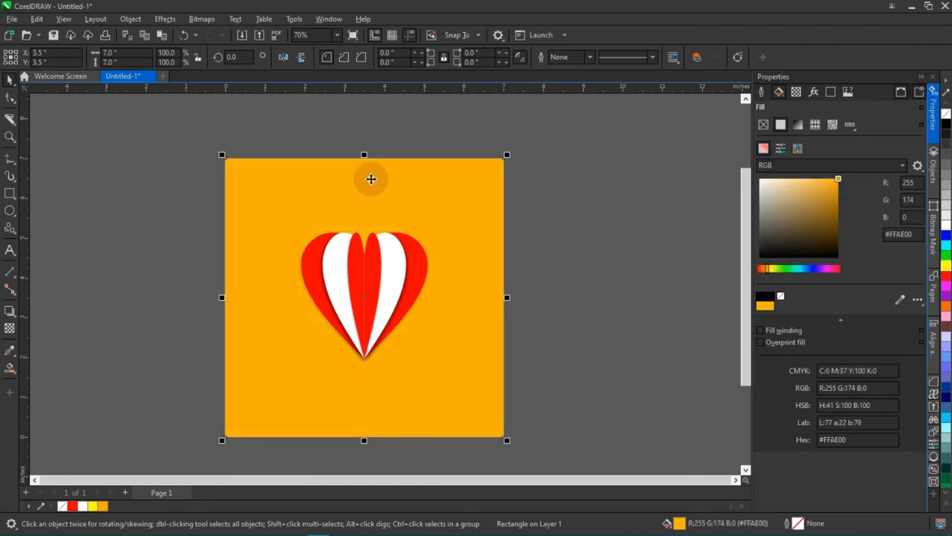
# Enlarge the grouped heart proportionally about its centre so it fills more of the background square.
pyautogui.click(451, 329)
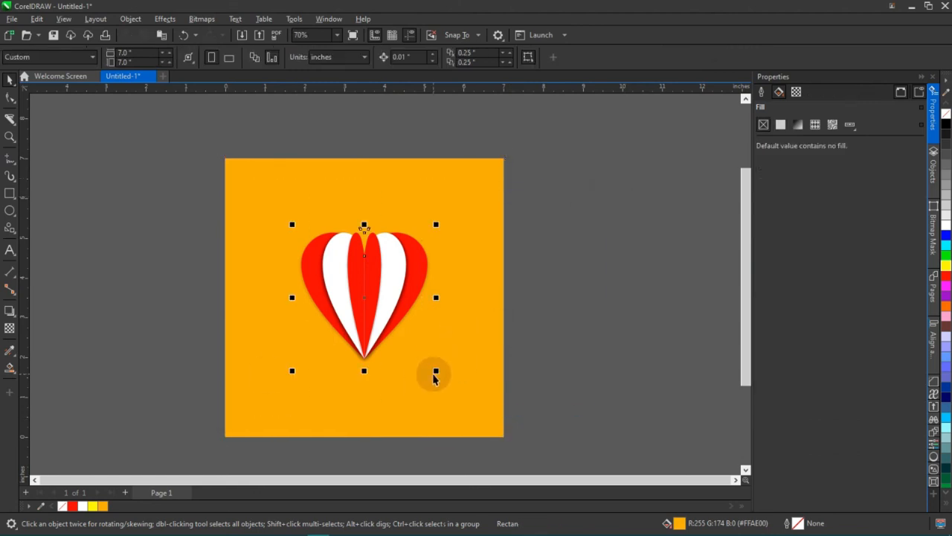
pyautogui.moveTo(438, 374); pyautogui.dragTo(468, 395)
pyautogui.click(546, 285)
pyautogui.moveTo(476, 290); pyautogui.dragTo(445, 289)
pyautogui.scroll(1, 449, 274)
# Recolour the background rectangle with the yellow #FFFF00 already used in the document.
pyautogui.click(453, 272)
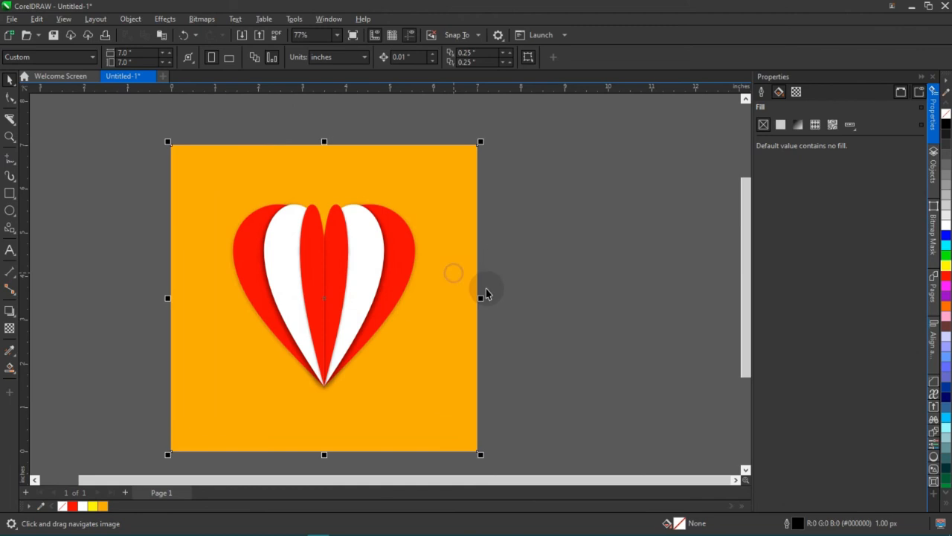
pyautogui.click(94, 507)
pyautogui.click(606, 290)
# Scale the heart group up to about 4.778 by 4.859 inches and center it on the page.
pyautogui.moveTo(605, 153); pyautogui.dragTo(161, 433)
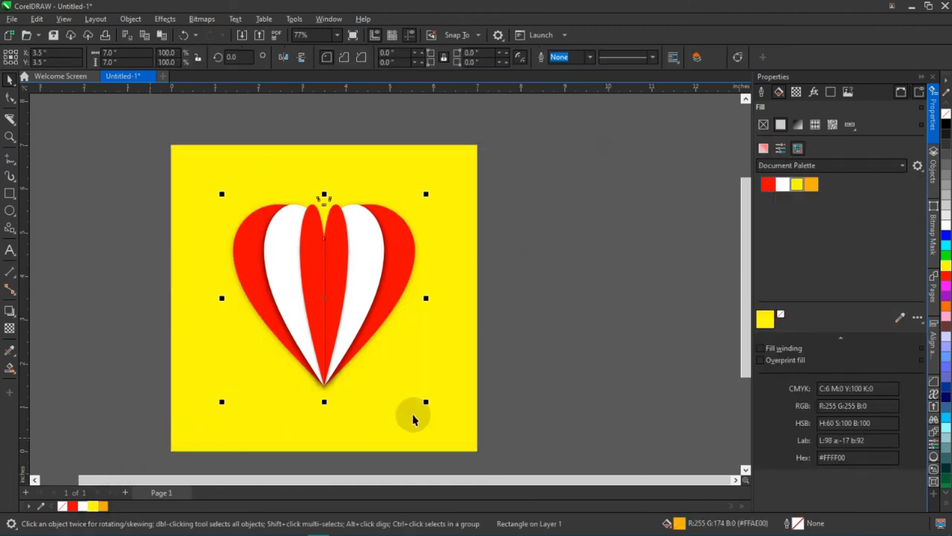
pyautogui.moveTo(424, 400); pyautogui.dragTo(451, 340)
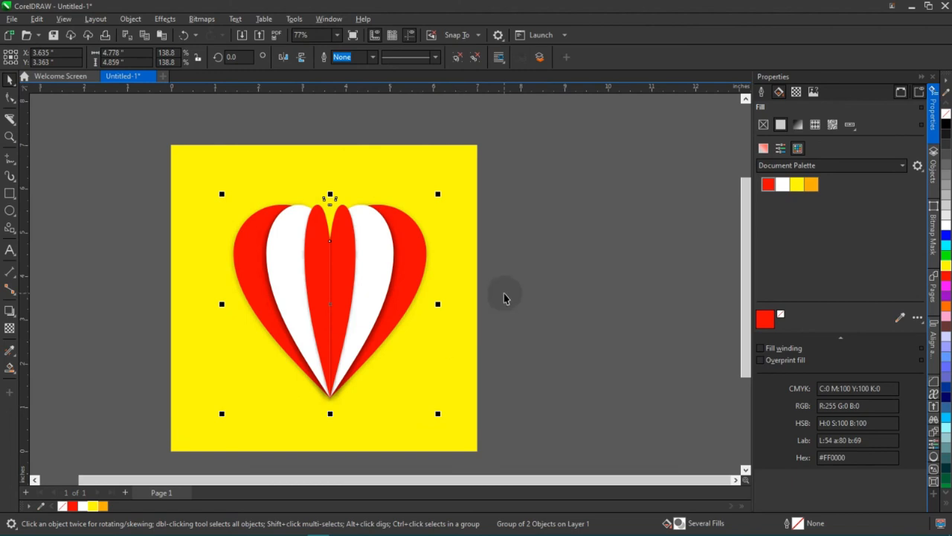
pyautogui.press('p')
pyautogui.click(554, 221)
# Examine the heart's layered stripes, shadows and centre seam against the yellow background, both close up and as a whole.
pyautogui.scroll(-2, 421, 281)
pyautogui.scroll(1, 405, 287)
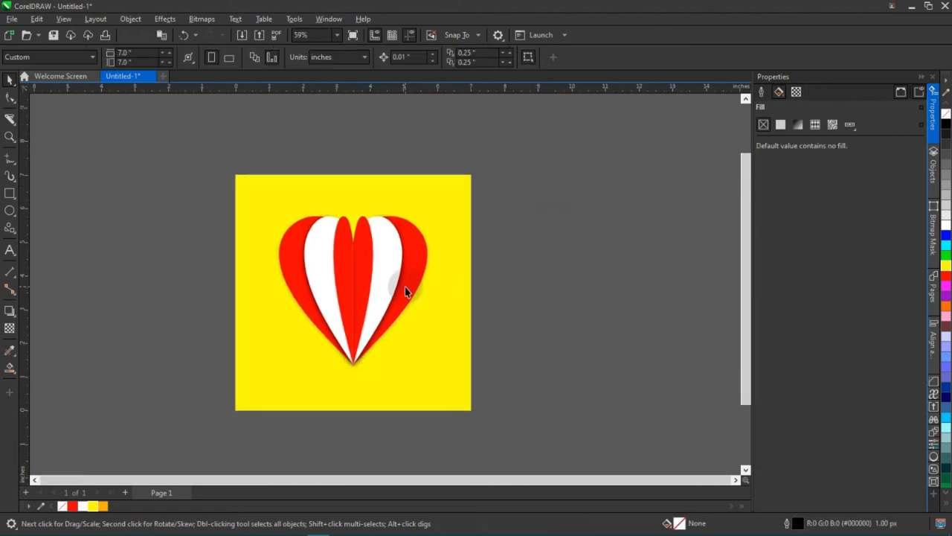
pyautogui.scroll(-1, 406, 313)
pyautogui.scroll(2, 363, 313)
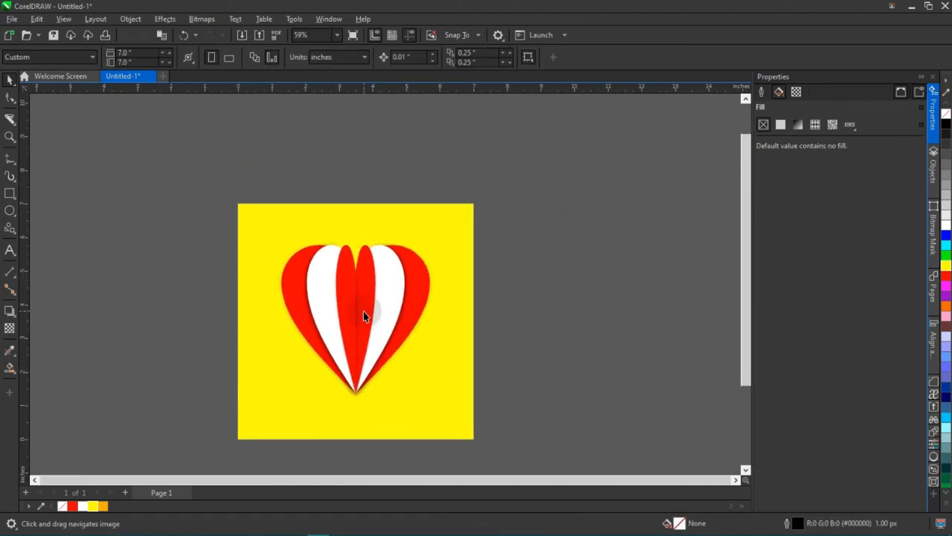
pyautogui.click(376, 305)
pyautogui.moveTo(378, 305); pyautogui.dragTo(375, 296)
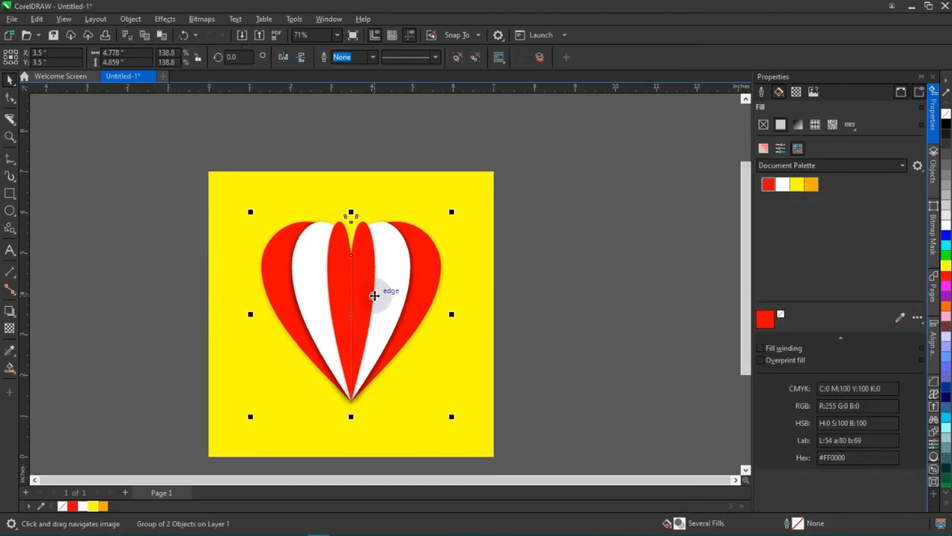
pyautogui.scroll(2, 376, 295)
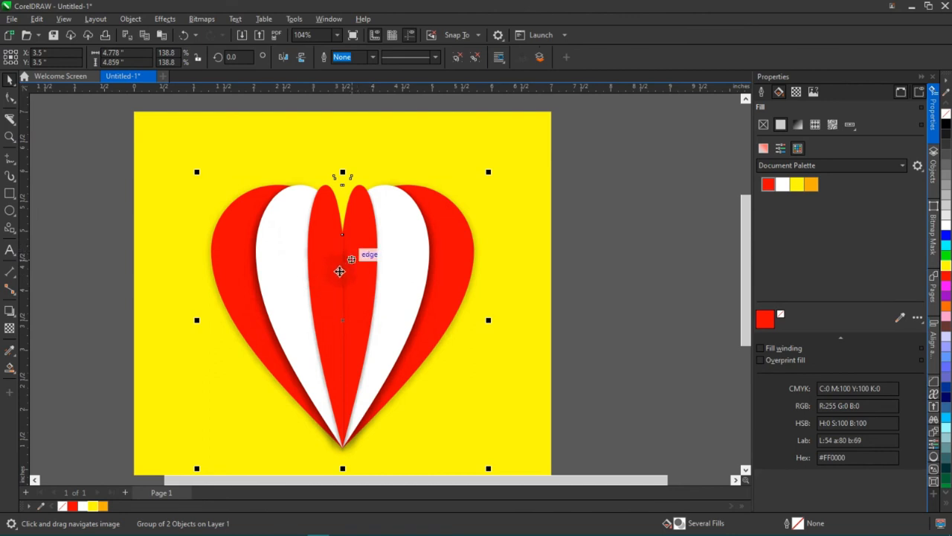
pyautogui.scroll(-1, 343, 272)
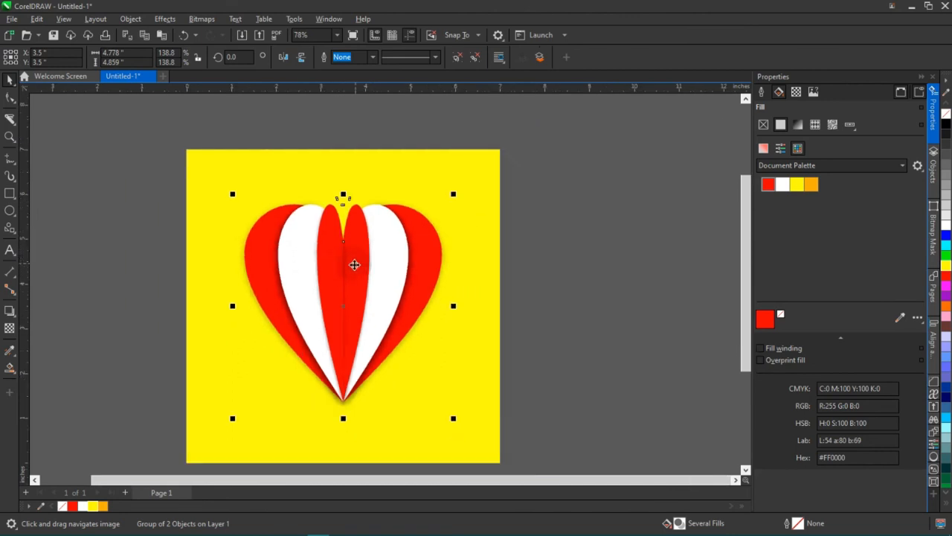
pyautogui.moveTo(354, 265); pyautogui.dragTo(364, 236)
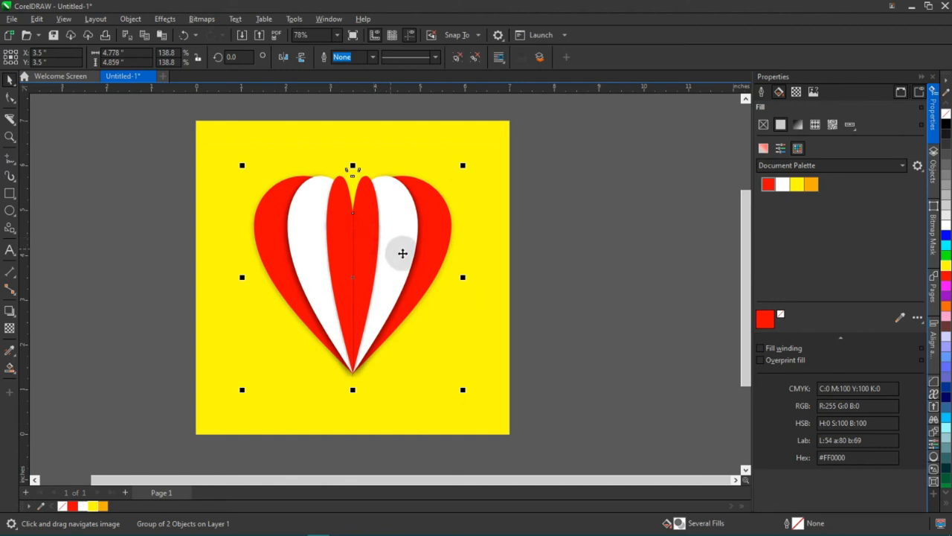
pyautogui.scroll(-1, 433, 296)
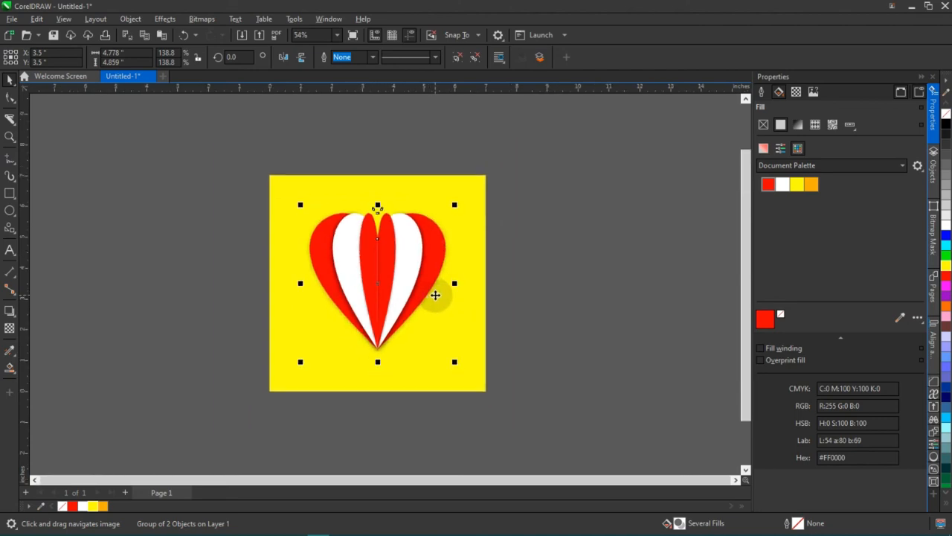